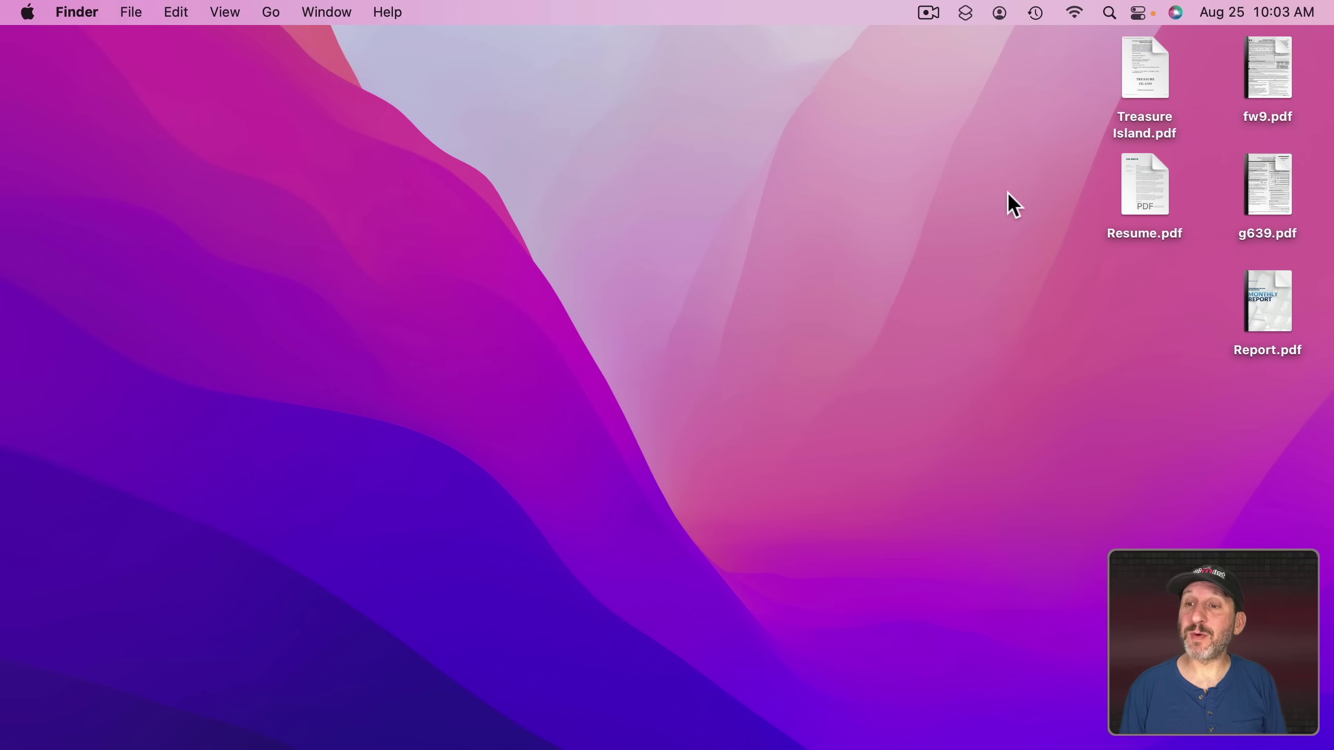
Open Resume.pdf from the desktop in Preview
double_click(1146, 181)
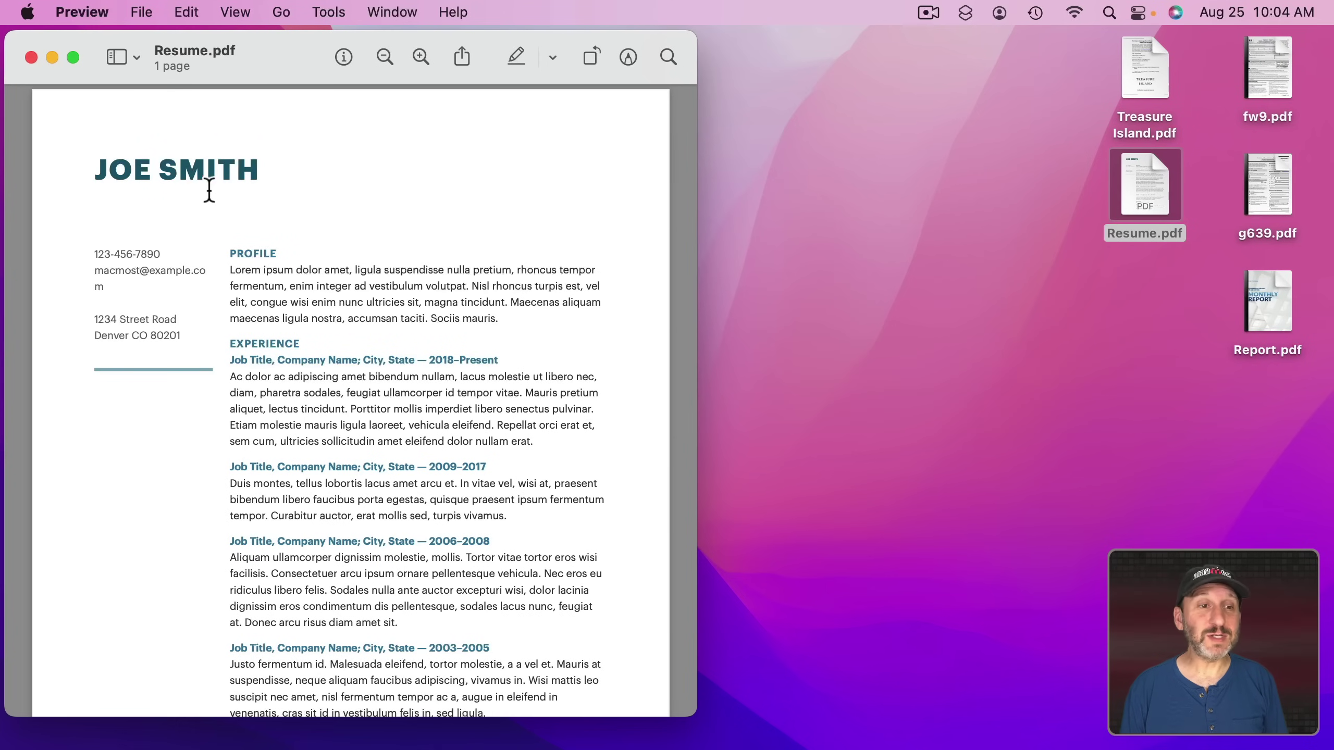
Scroll the resume, select part of the Profile paragraph, then open Treasure Island.pdf
scroll(365, 386, down, 5)
scroll(365, 386, up, 8)
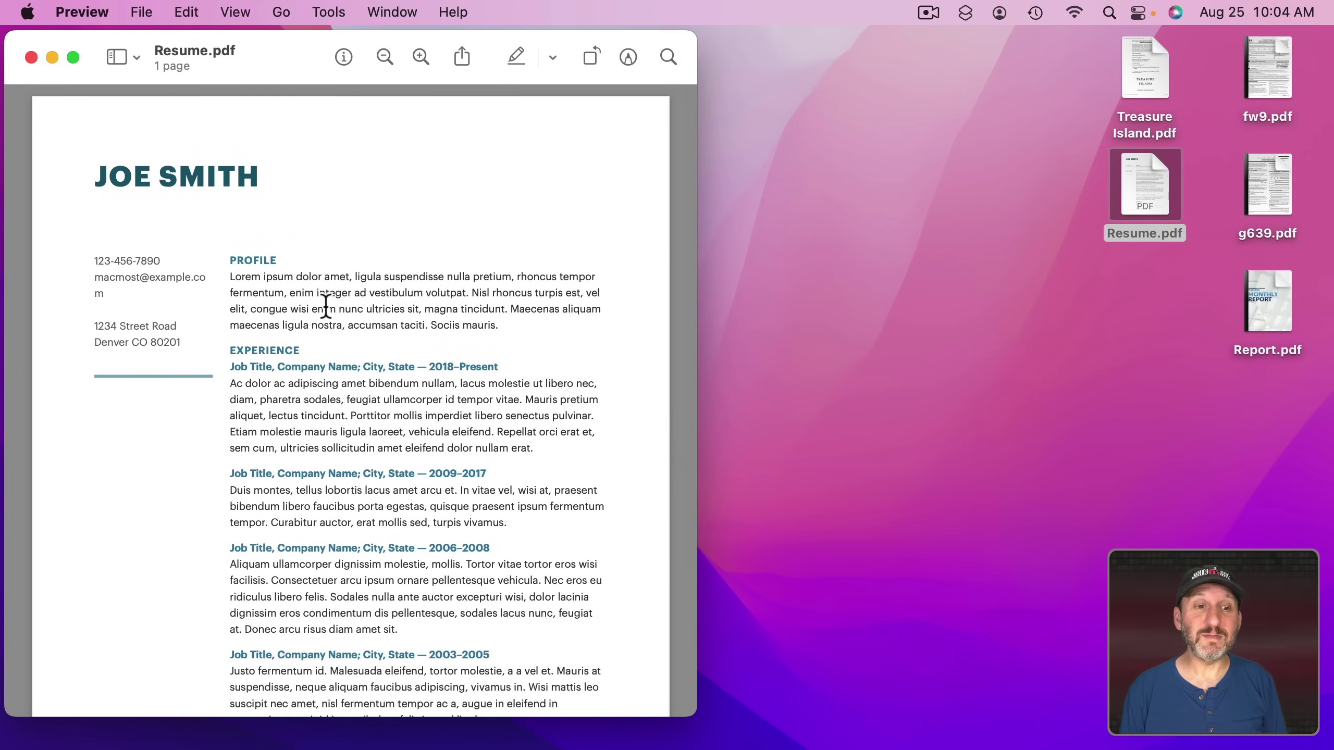
scroll(324, 306, up, 5)
scroll(324, 307, down, 4)
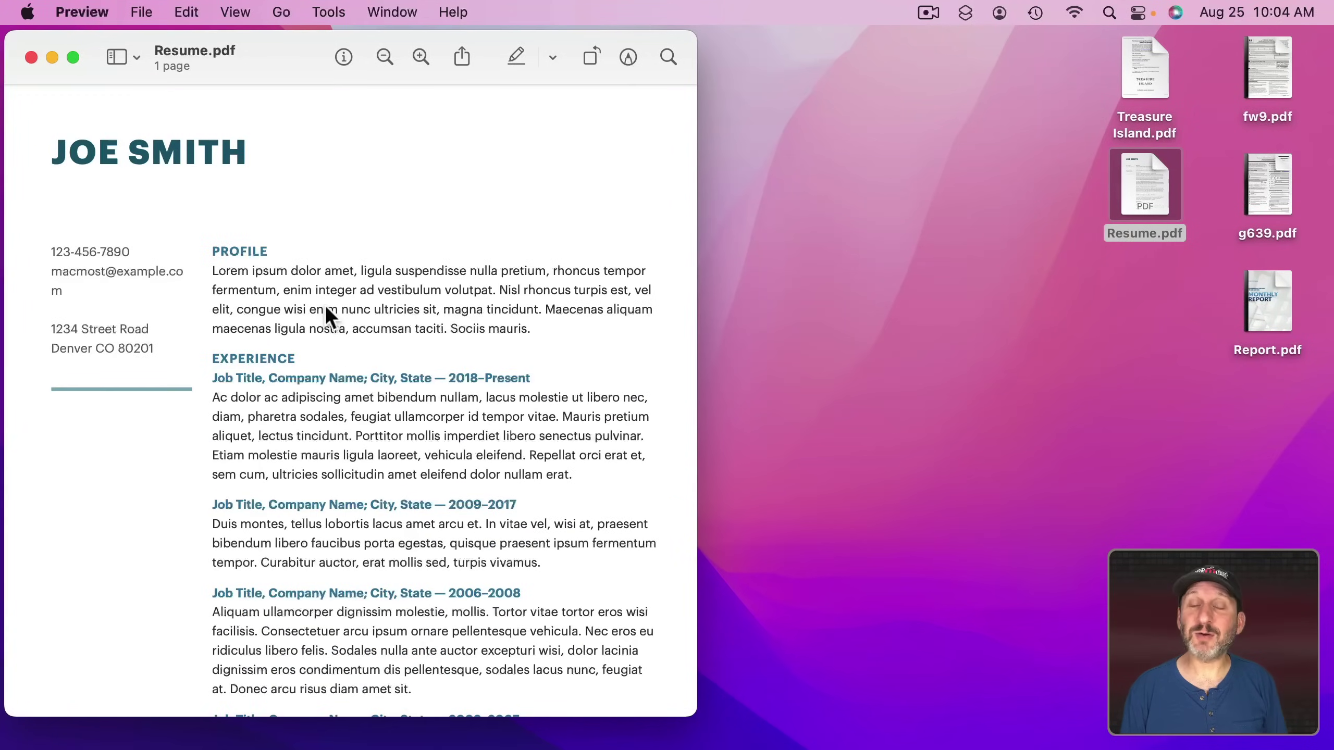
drag(226, 270, 505, 315)
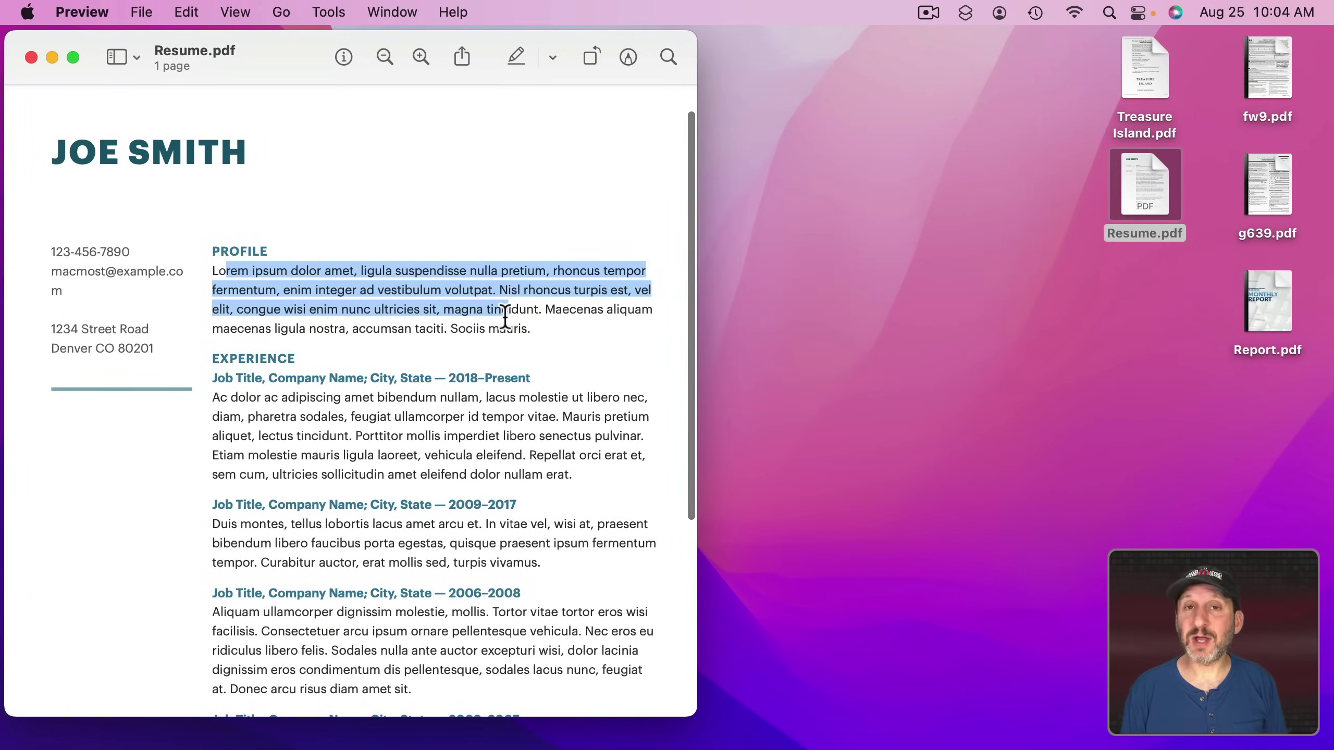
click(442, 266)
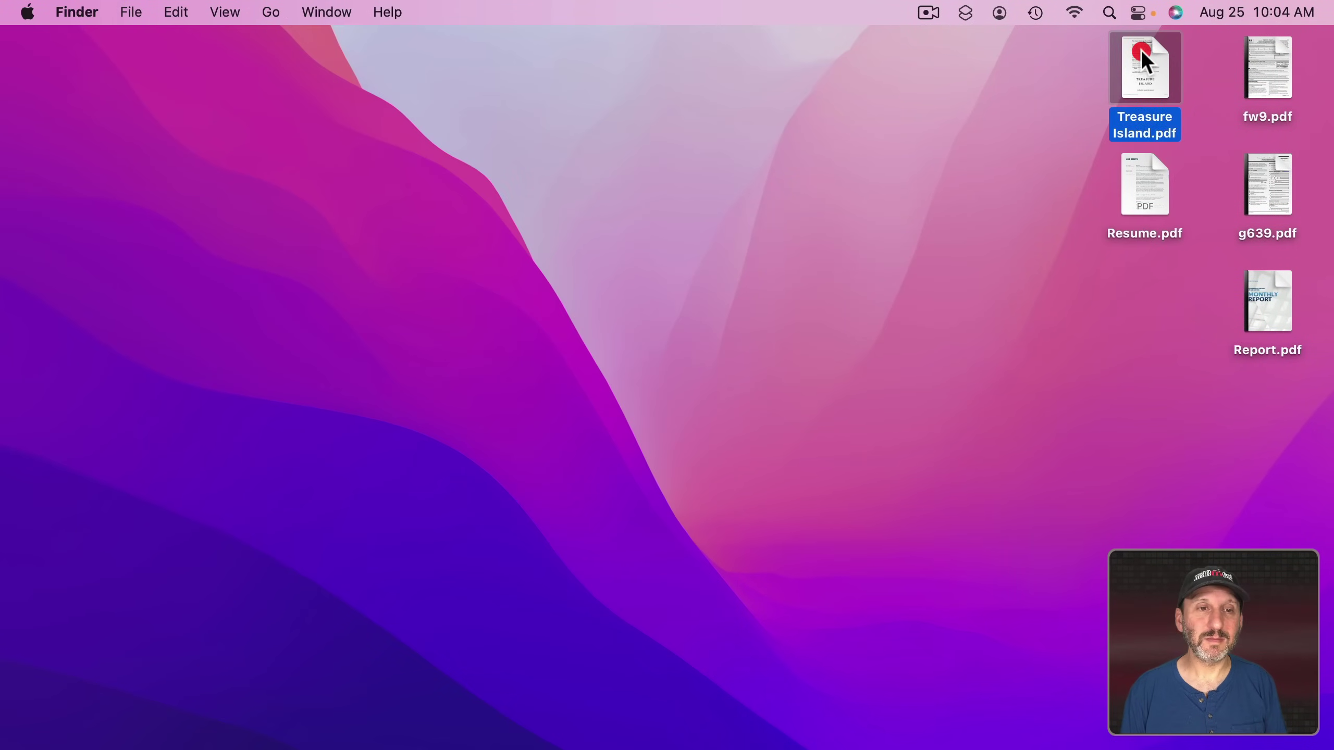
double_click(1145, 68)
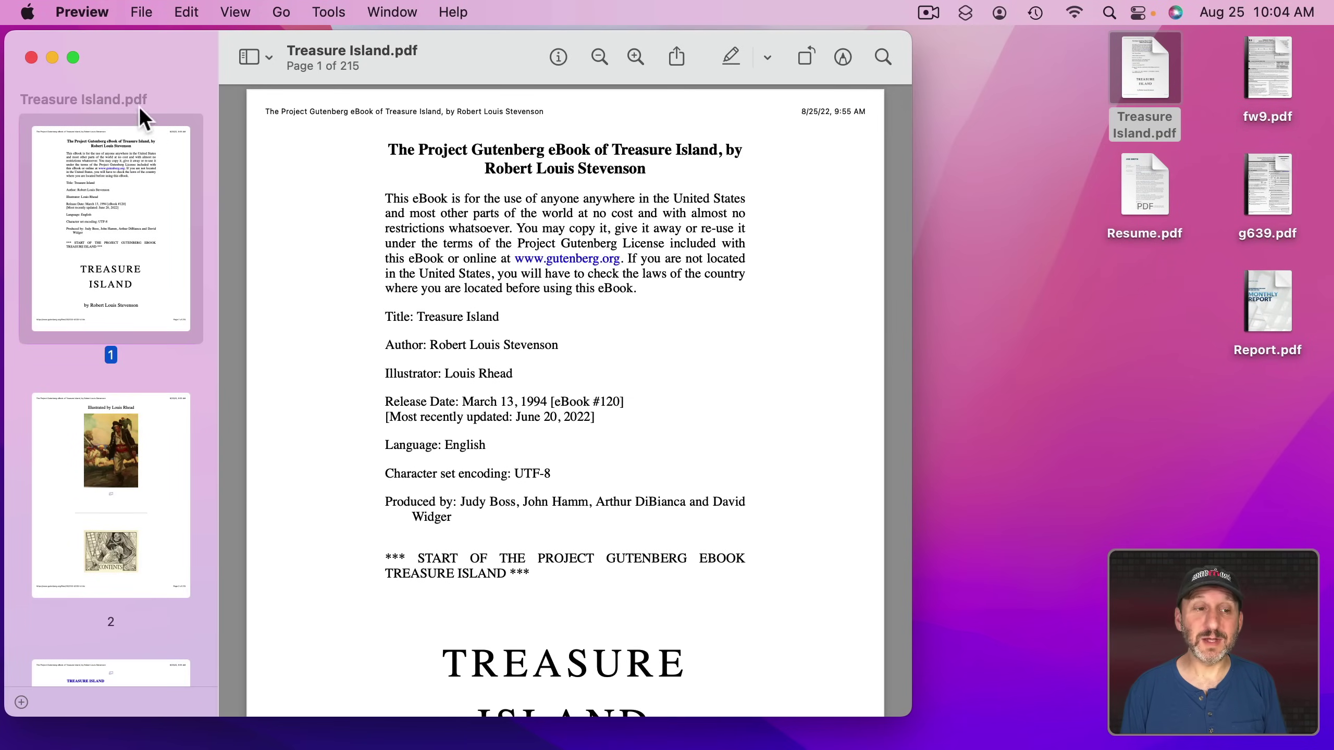
Switch Treasure Island's page layout to Single Page, then to Two Pages
click(255, 57)
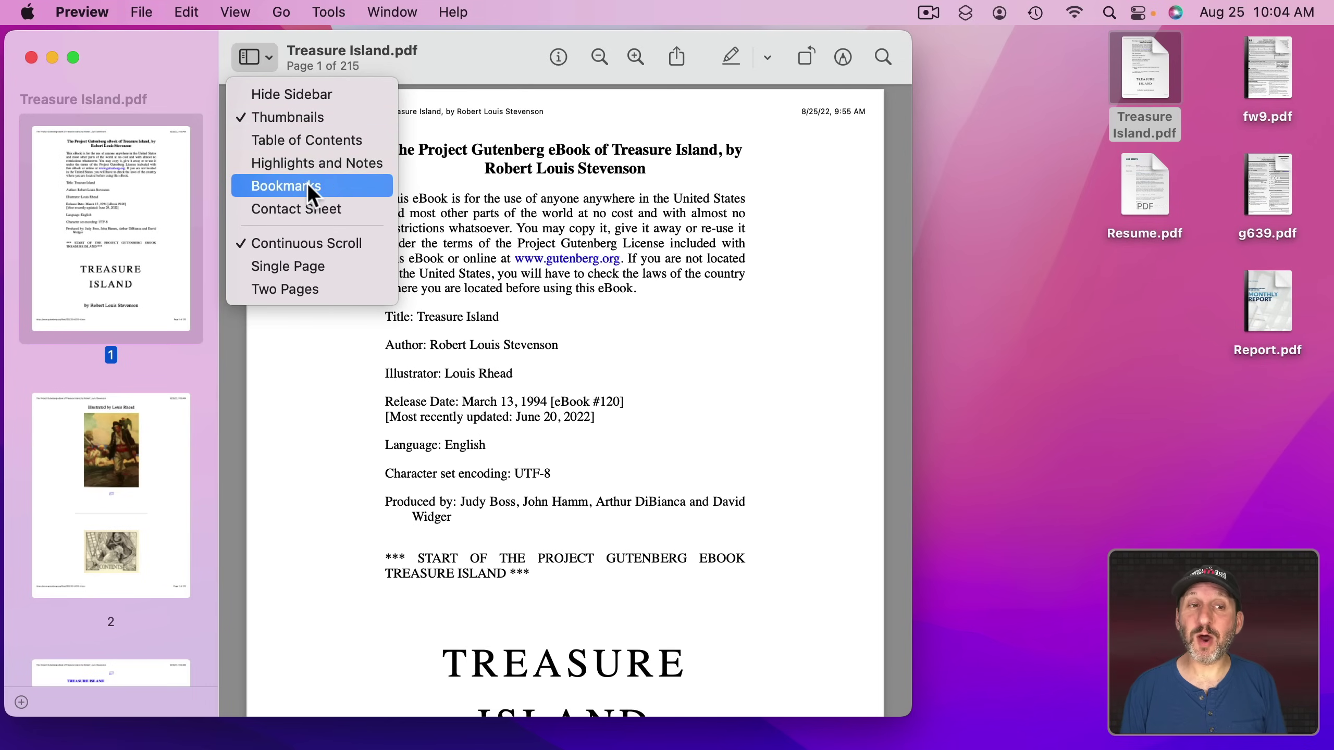
click(287, 264)
click(257, 50)
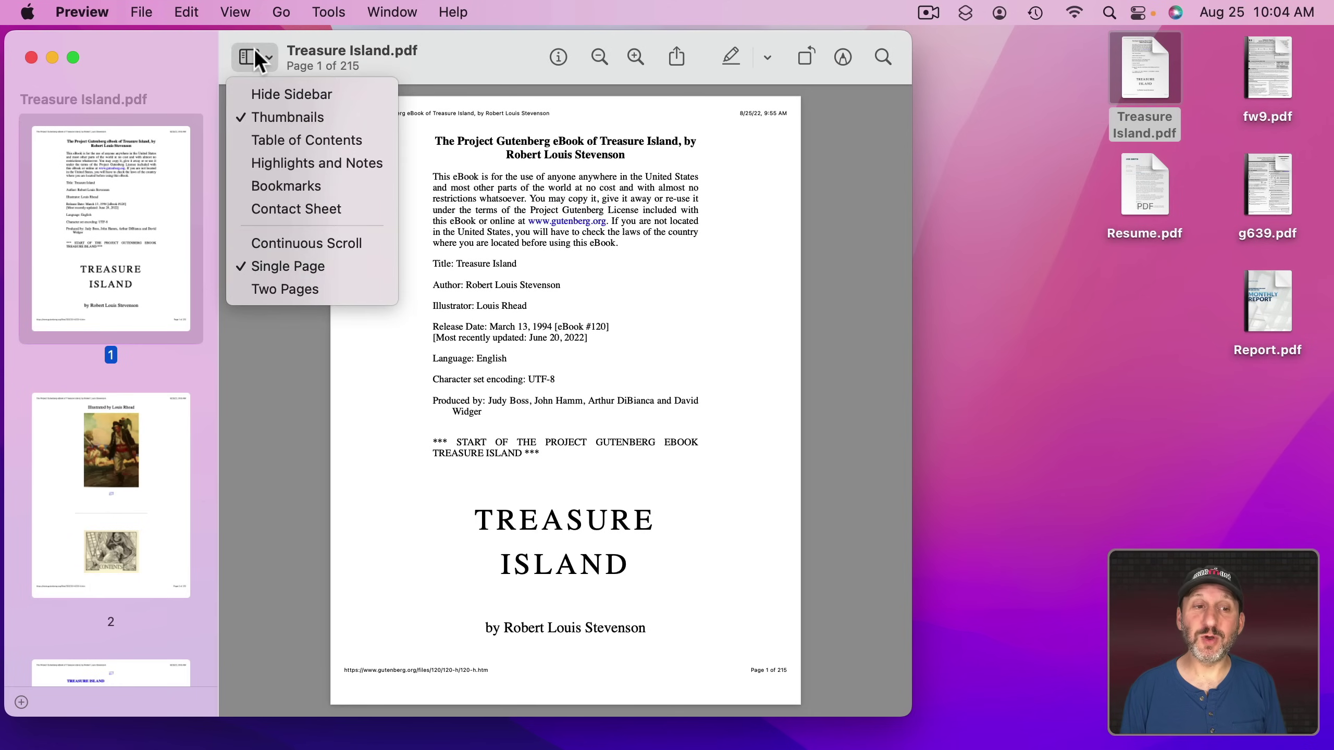
click(281, 303)
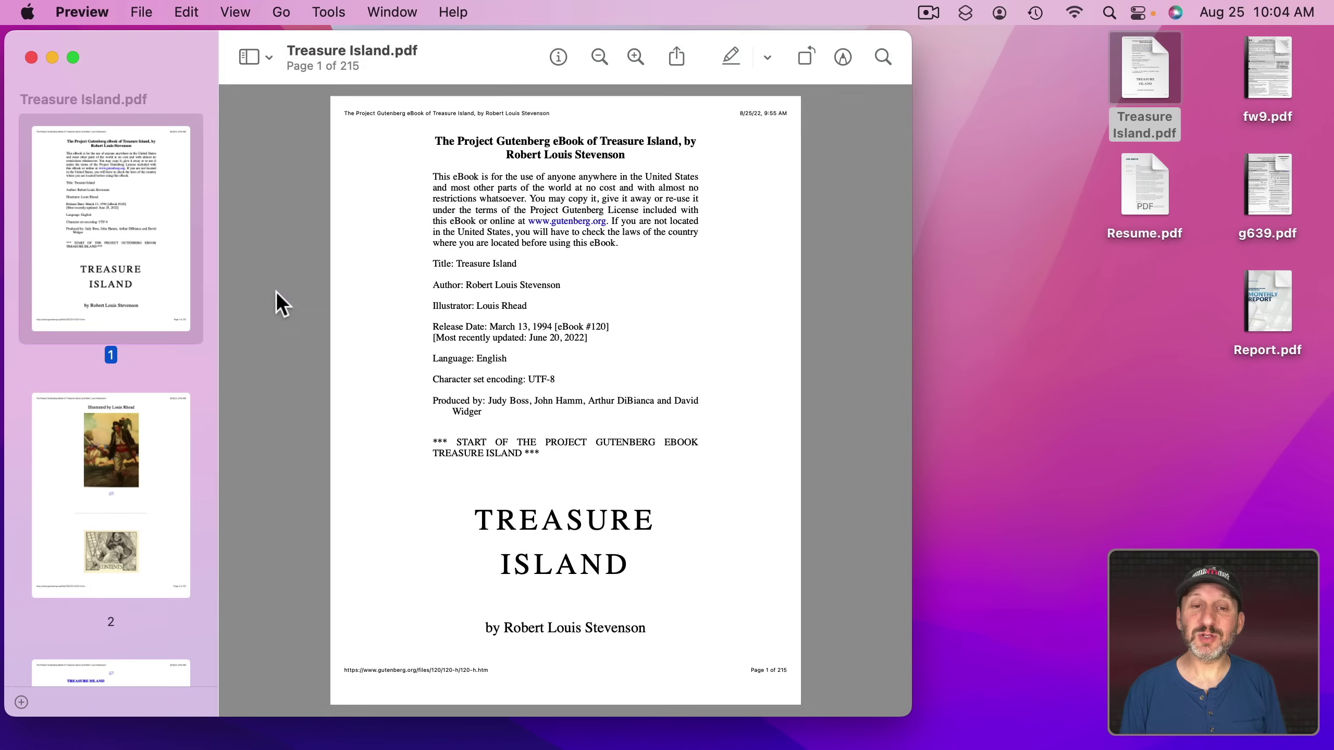
Jump to pages 2, 4 and 6 via thumbnails, then open fw9.pdf from the desktop
click(134, 450)
scroll(96, 507, down, 1)
scroll(96, 507, down, 5)
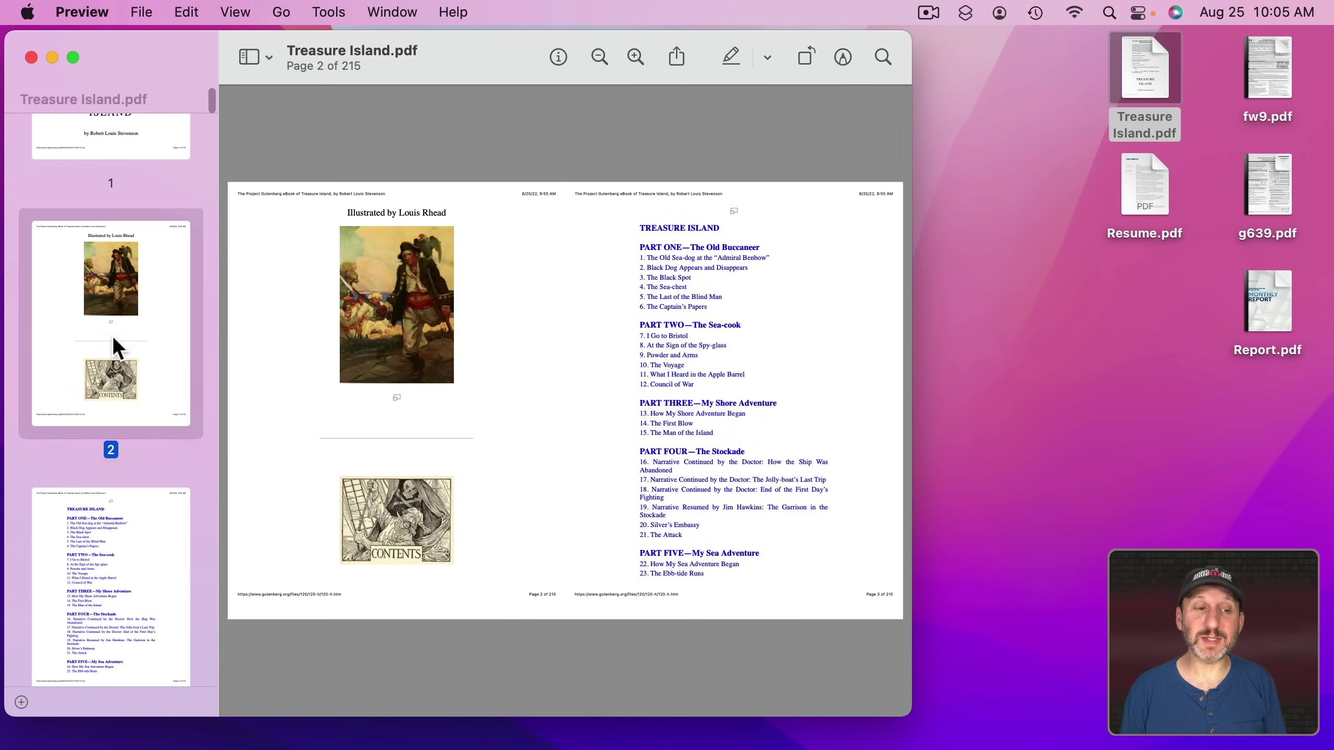
click(106, 565)
scroll(108, 572, down, 6)
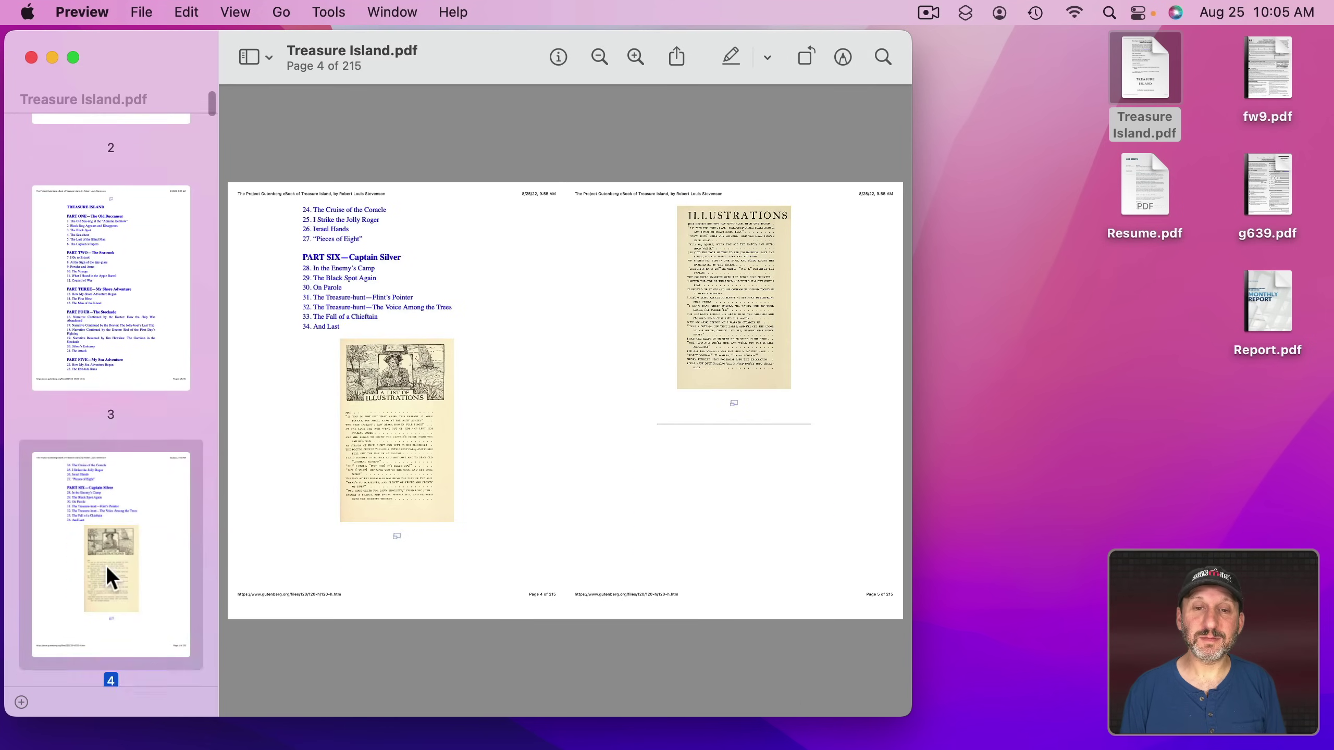
click(113, 596)
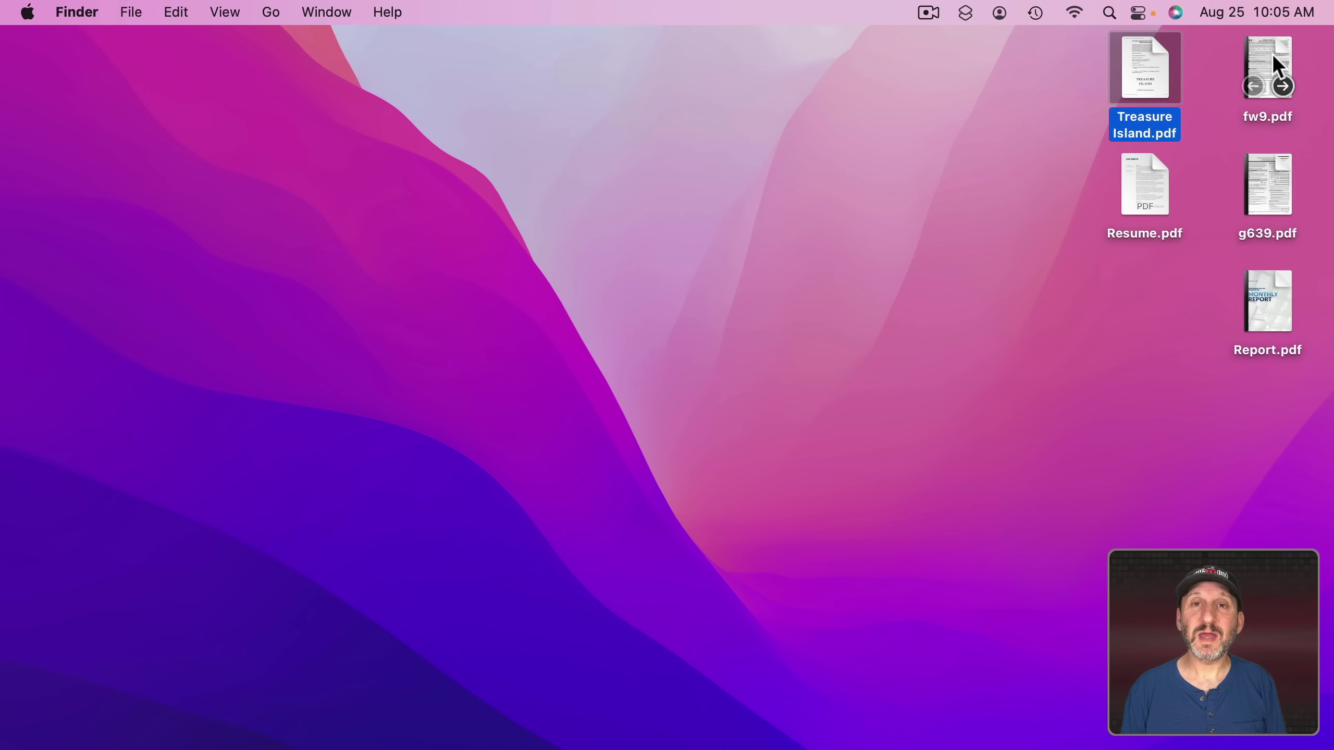
double_click(1272, 53)
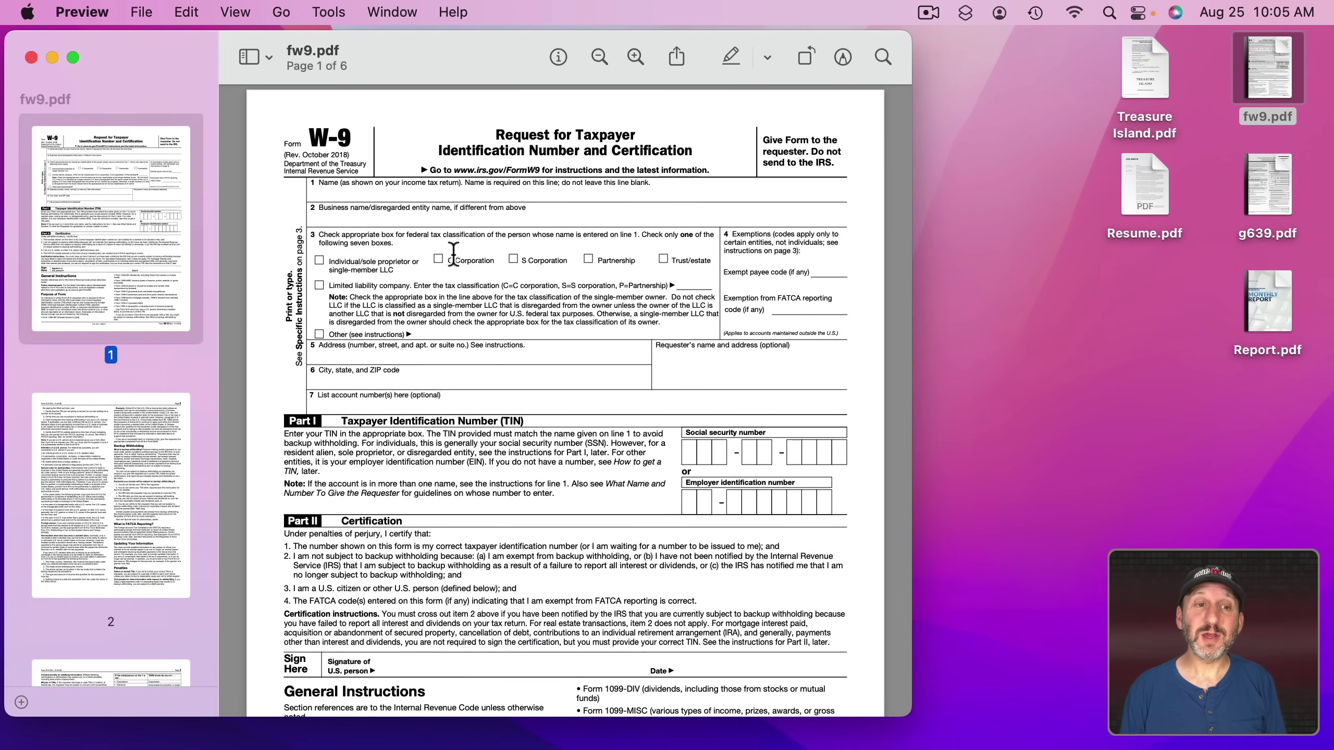
Type the taxpayer's first name into the W-9 line 1 Name field and show the markup toolbar
click(346, 194)
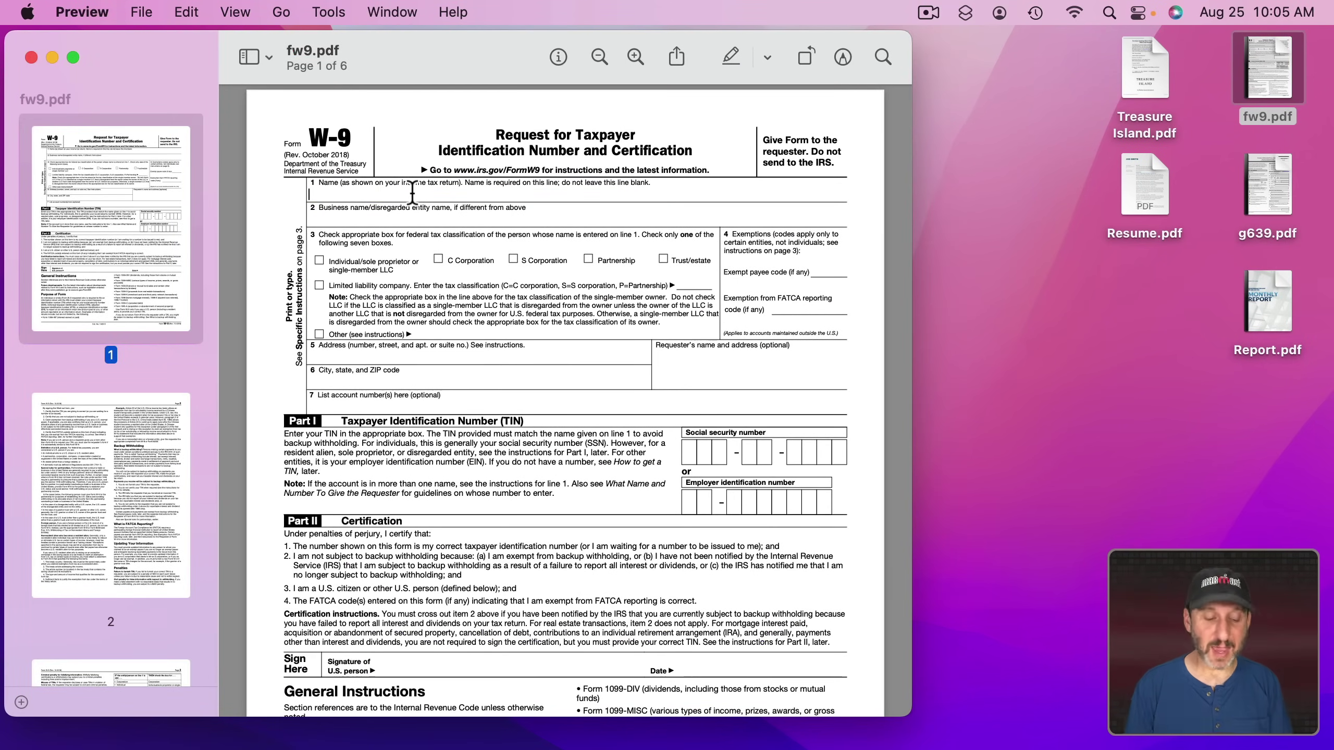
text(Gary)
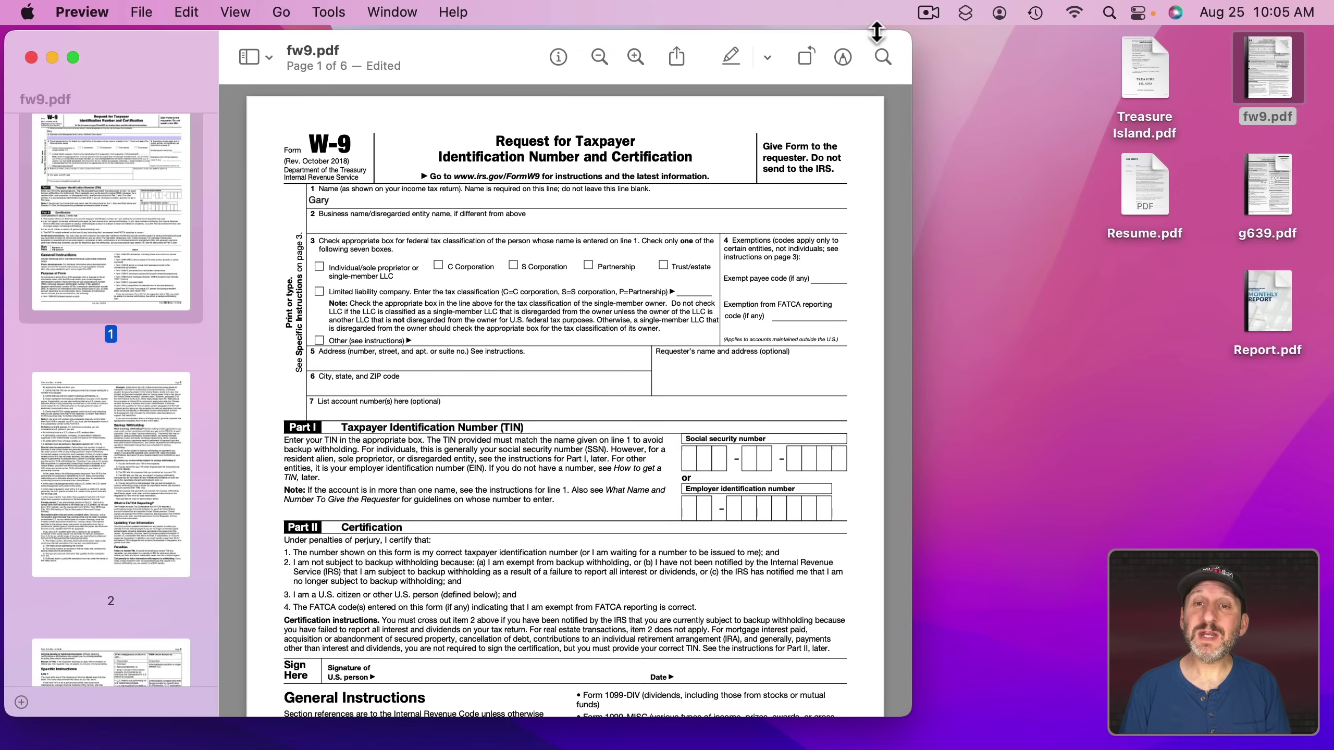
click(837, 56)
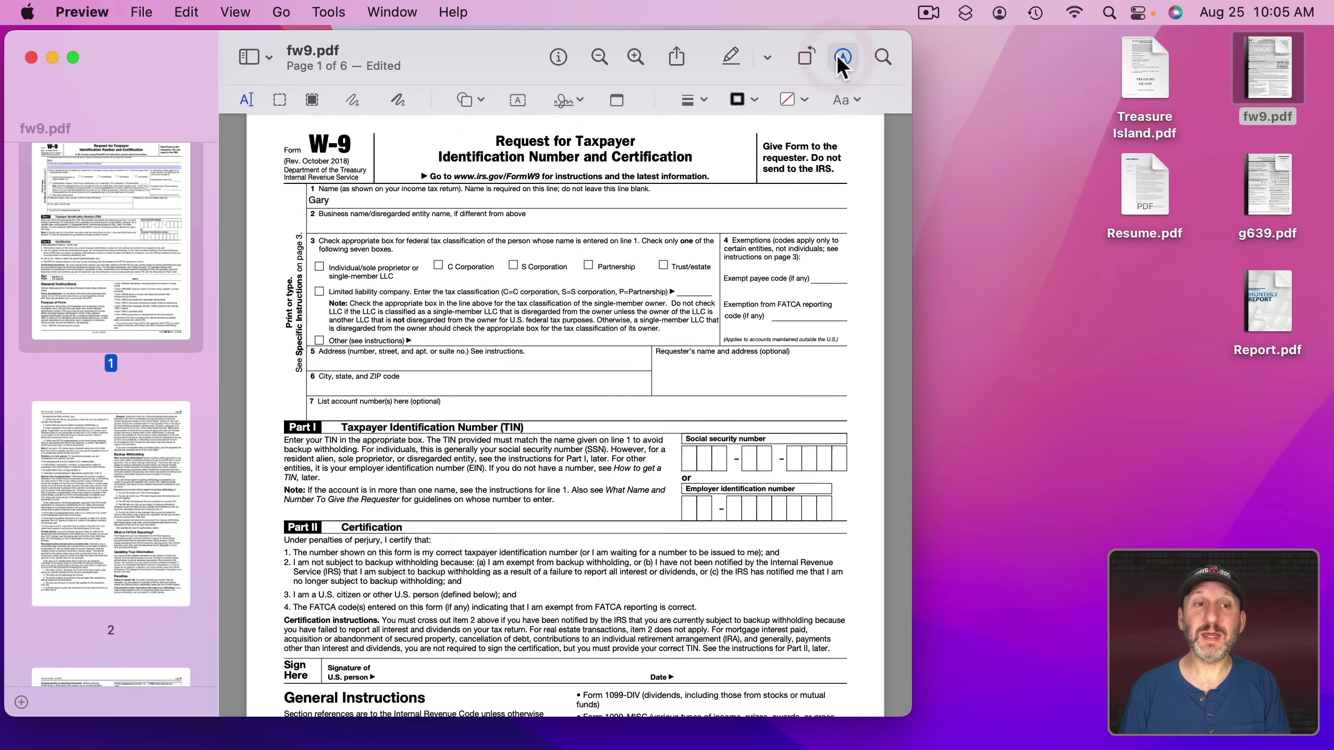
Insert the second saved signature into the W-9, abandoning a new-signature attempt
click(559, 100)
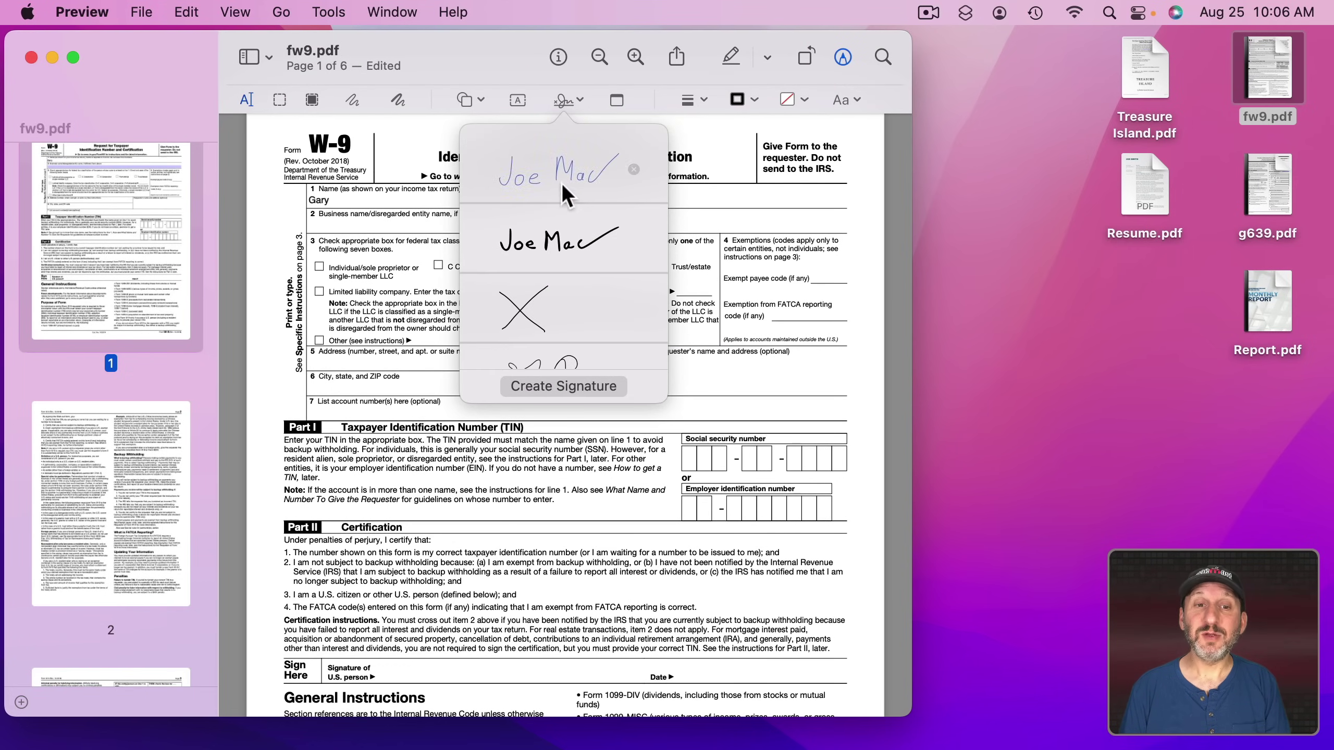
click(550, 384)
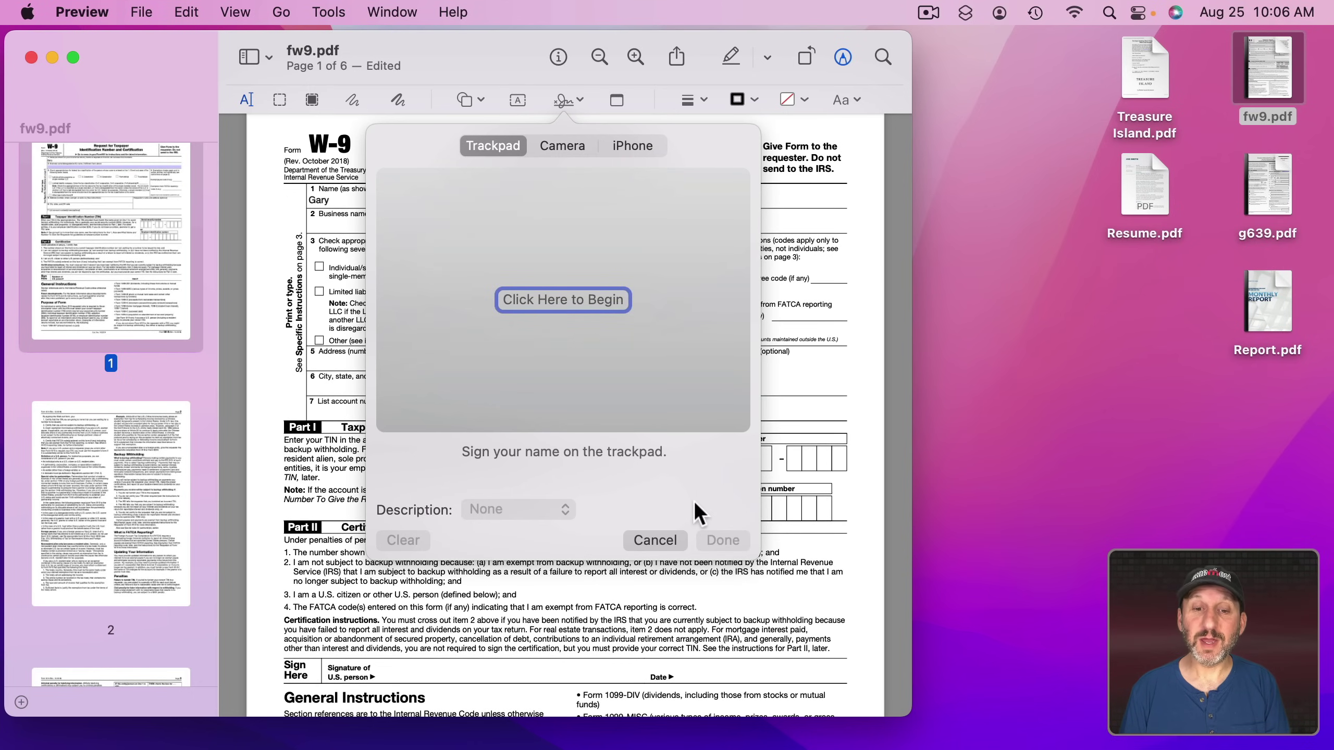
click(650, 540)
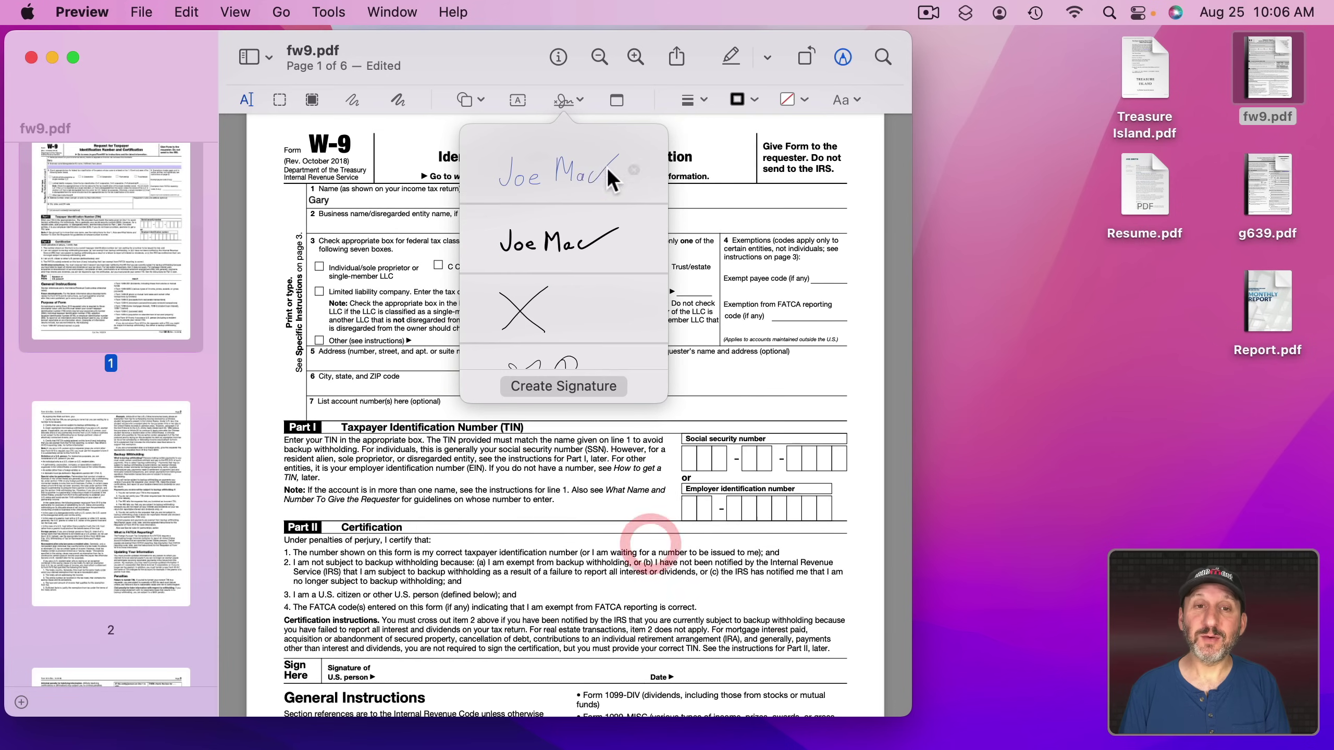
click(561, 244)
Shrink the signature onto the Sign Here line, close the W-9, and open g639.pdf
drag(533, 420, 476, 662)
drag(626, 618, 528, 654)
drag(432, 661, 429, 667)
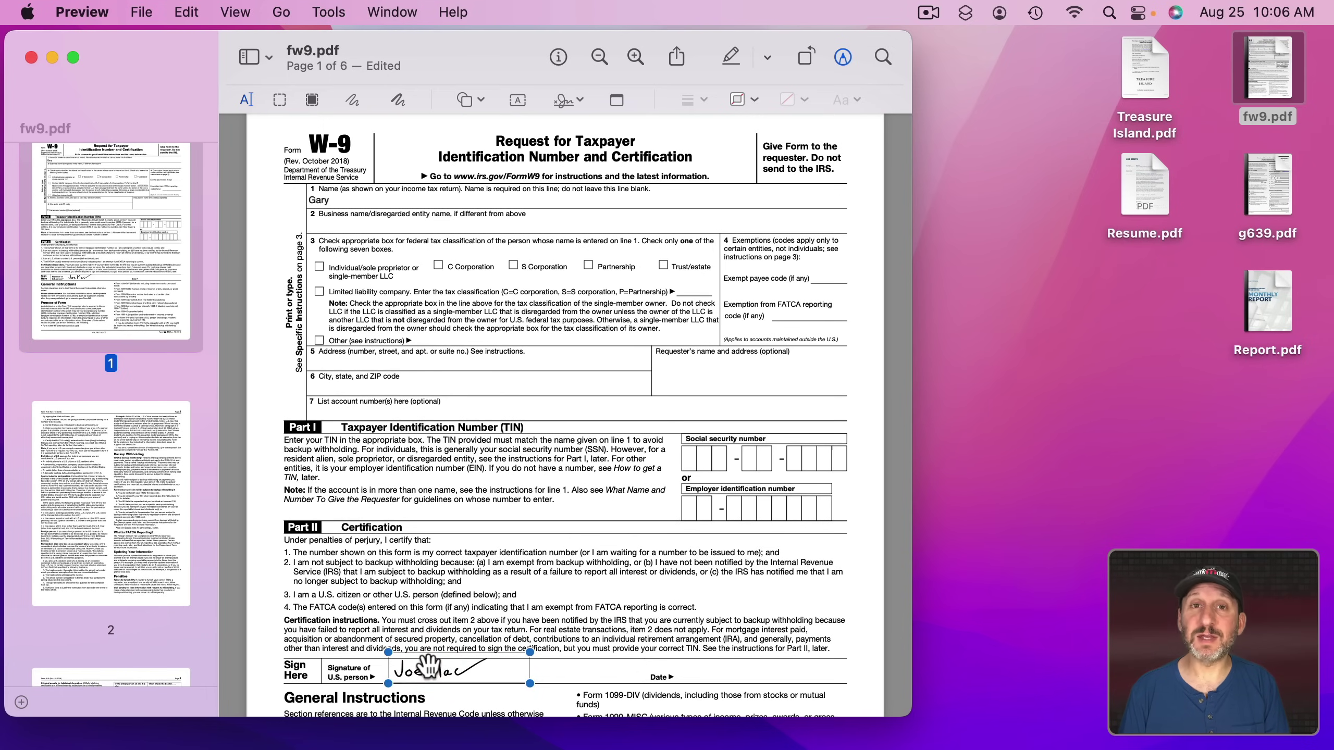
key(super+w)
double_click(1269, 164)
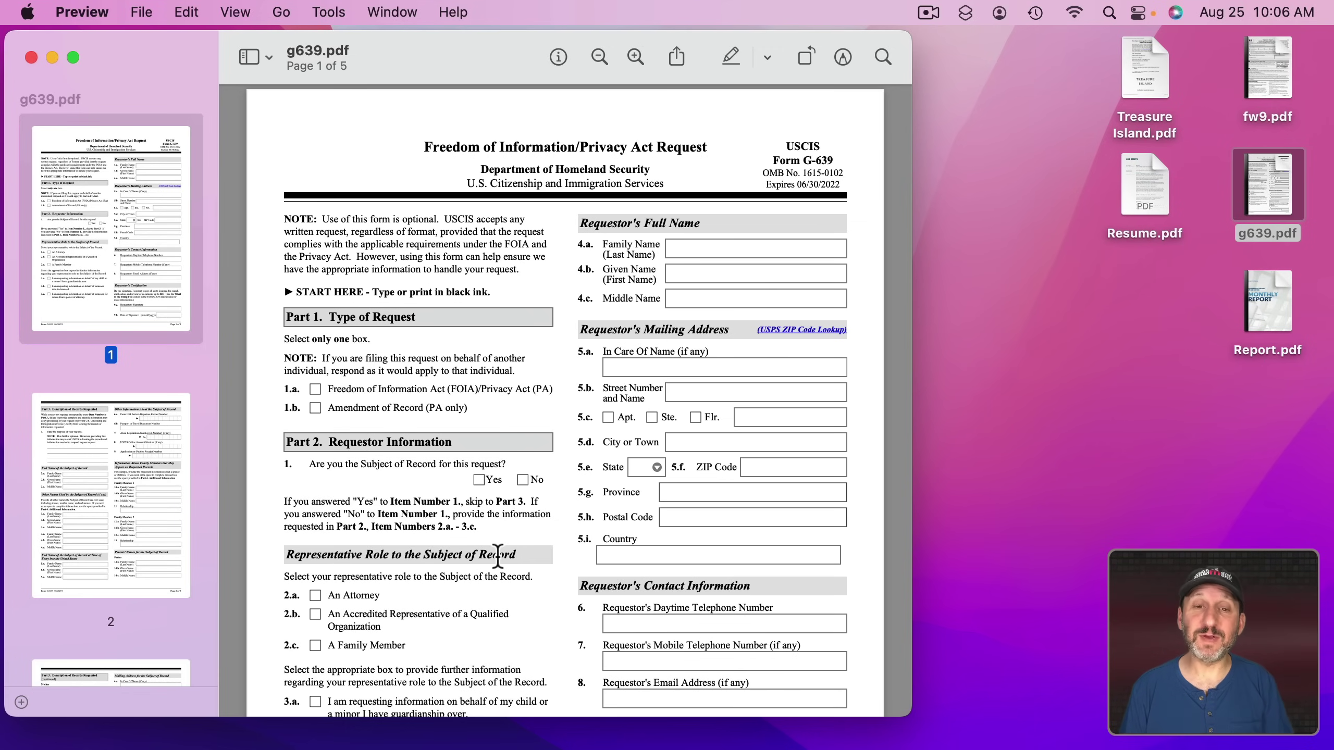
Place a text annotation with the requestor's family name on G-639 field 4.a, then deselect it
click(841, 58)
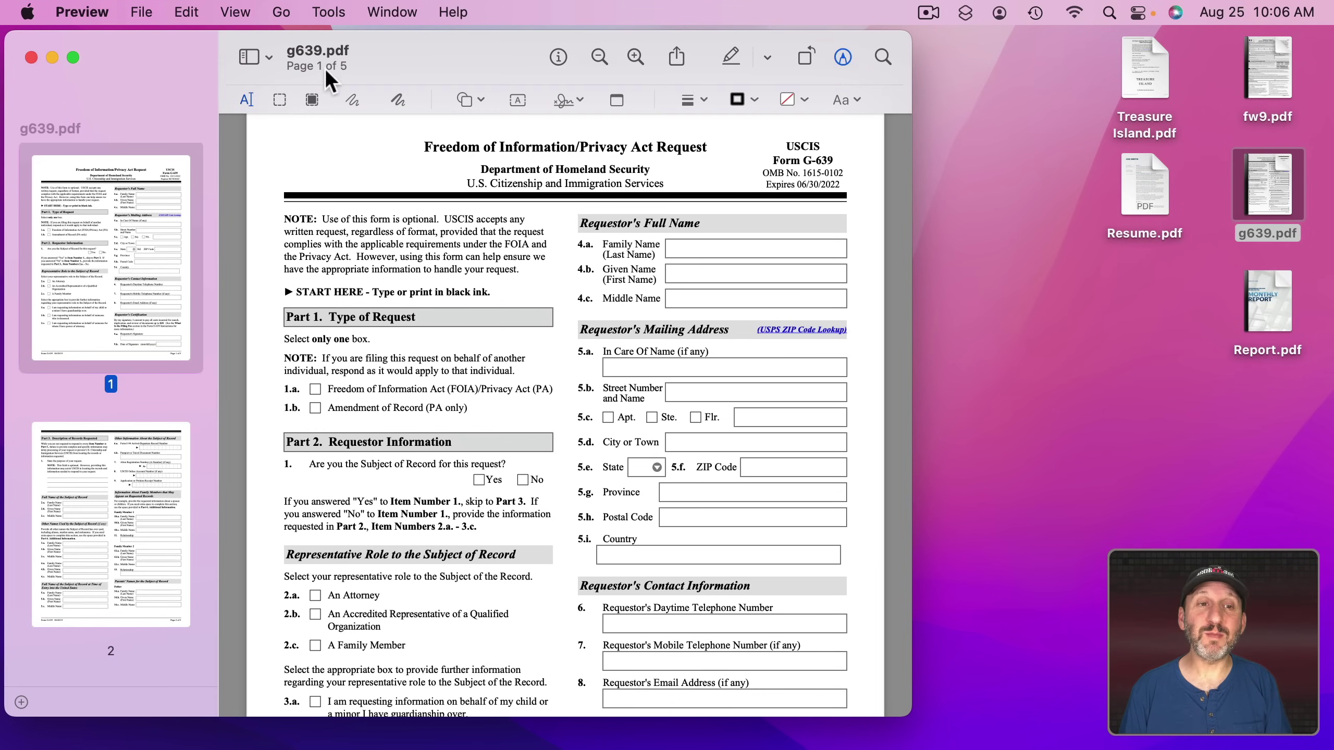
click(516, 104)
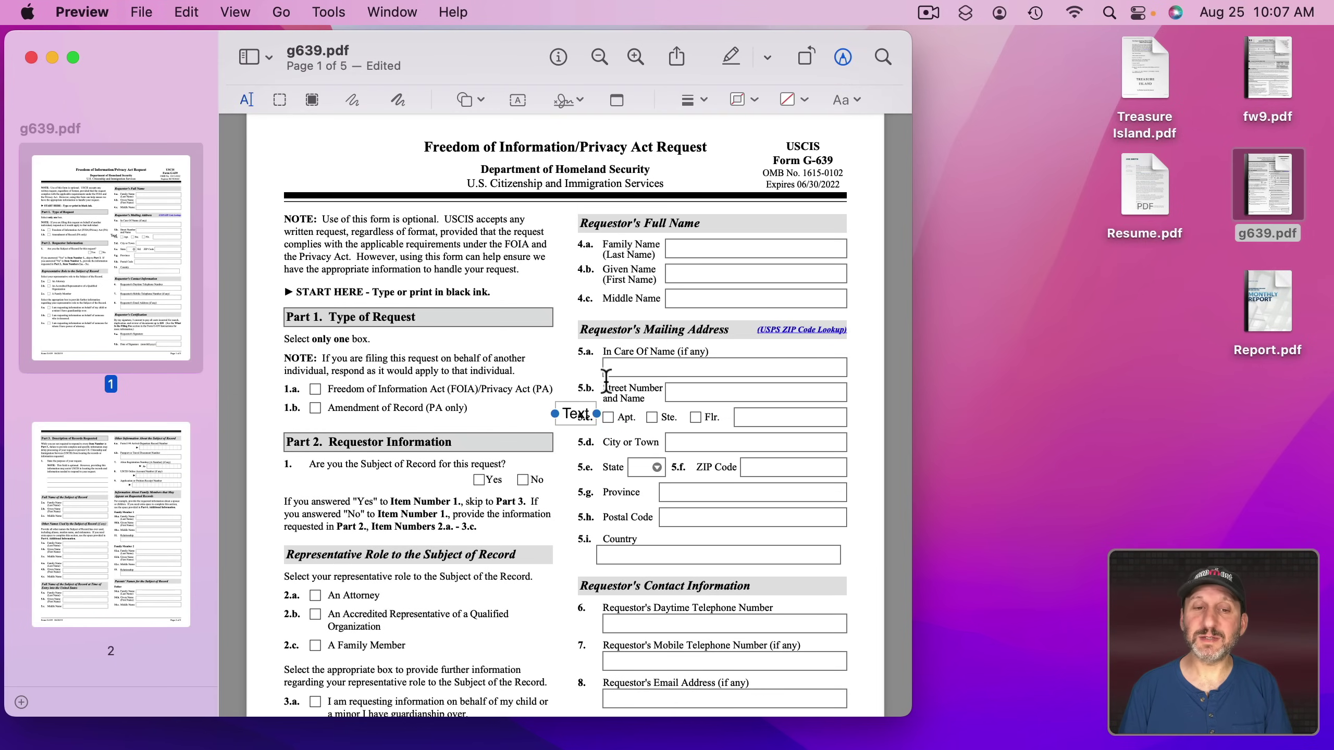
mouse_move(551, 415)
mouse_down()
mouse_move(455, 414)
mouse_move(488, 414)
mouse_move(669, 246)
mouse_move(682, 249)
mouse_up()
click(683, 249)
text(Gary)
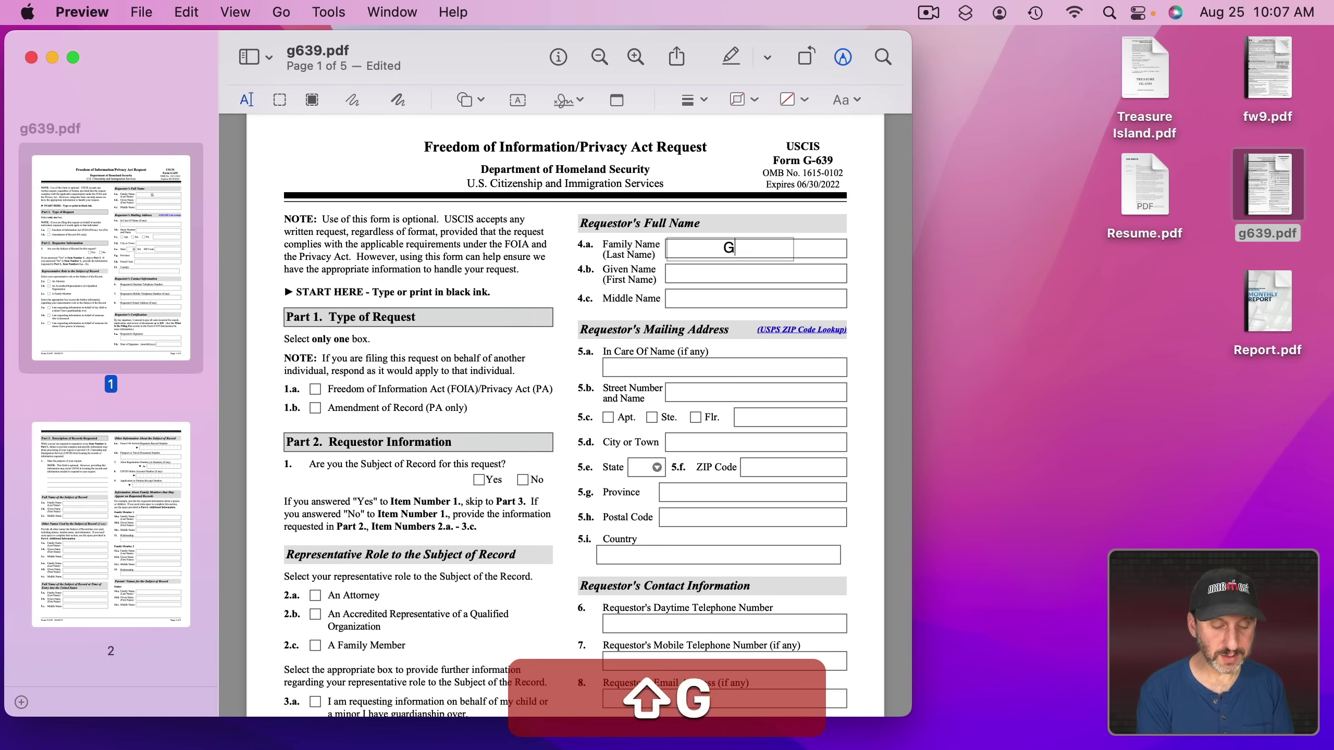
click(715, 147)
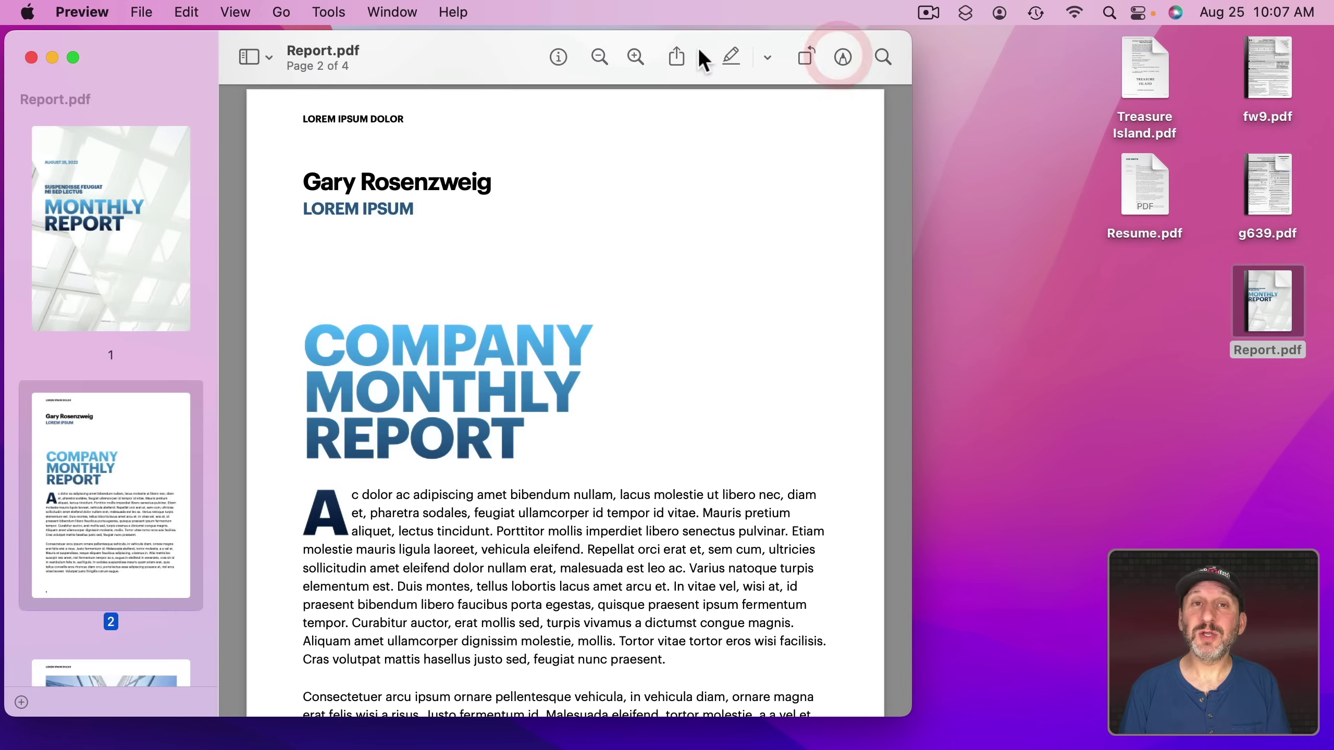
Draw an oval and an arrow over the first paragraph of Report.pdf page 2
click(842, 58)
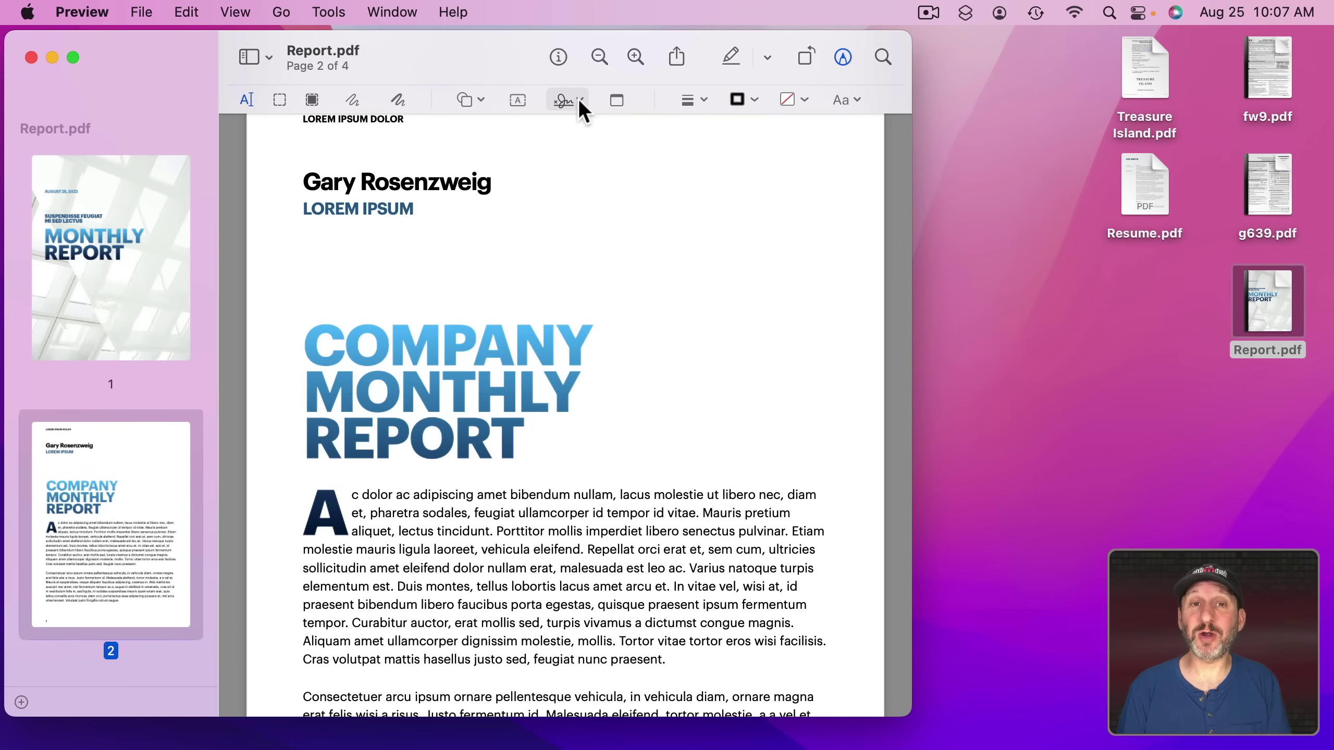
scroll(447, 504, down, 1)
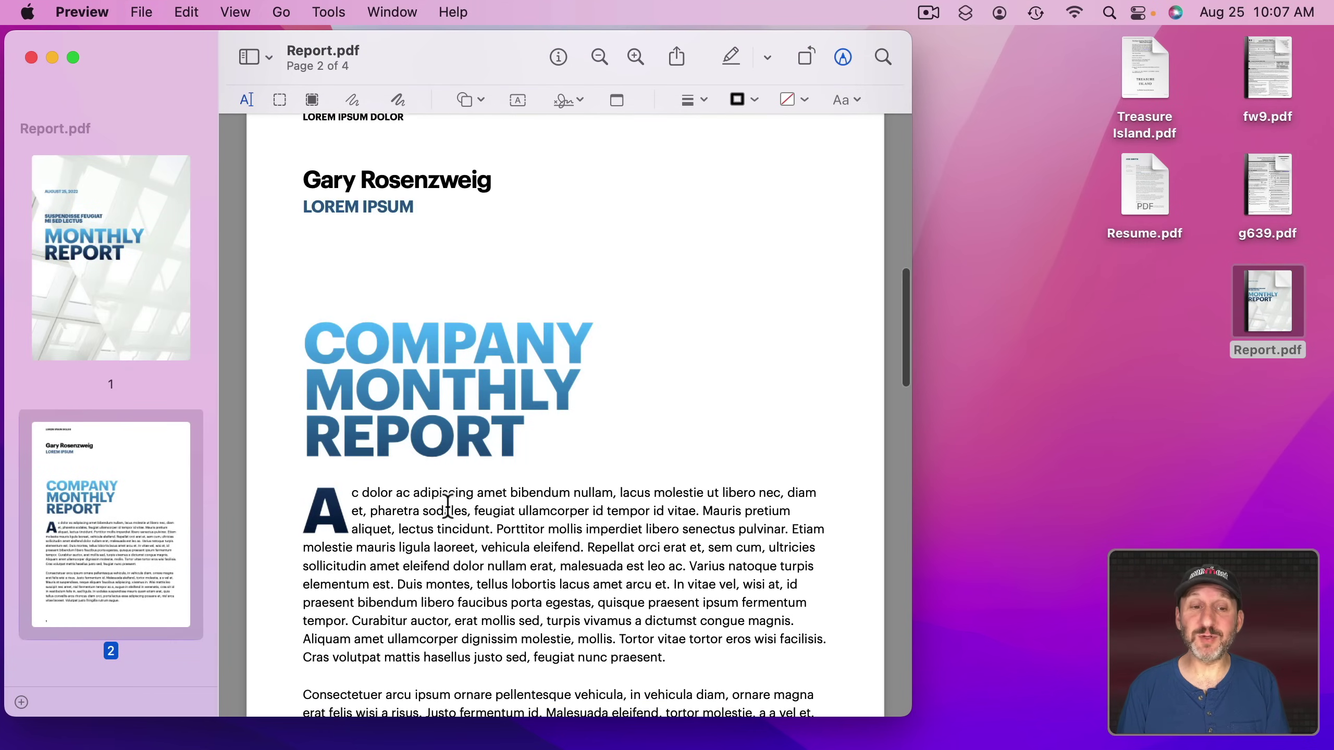
scroll(447, 504, down, 5)
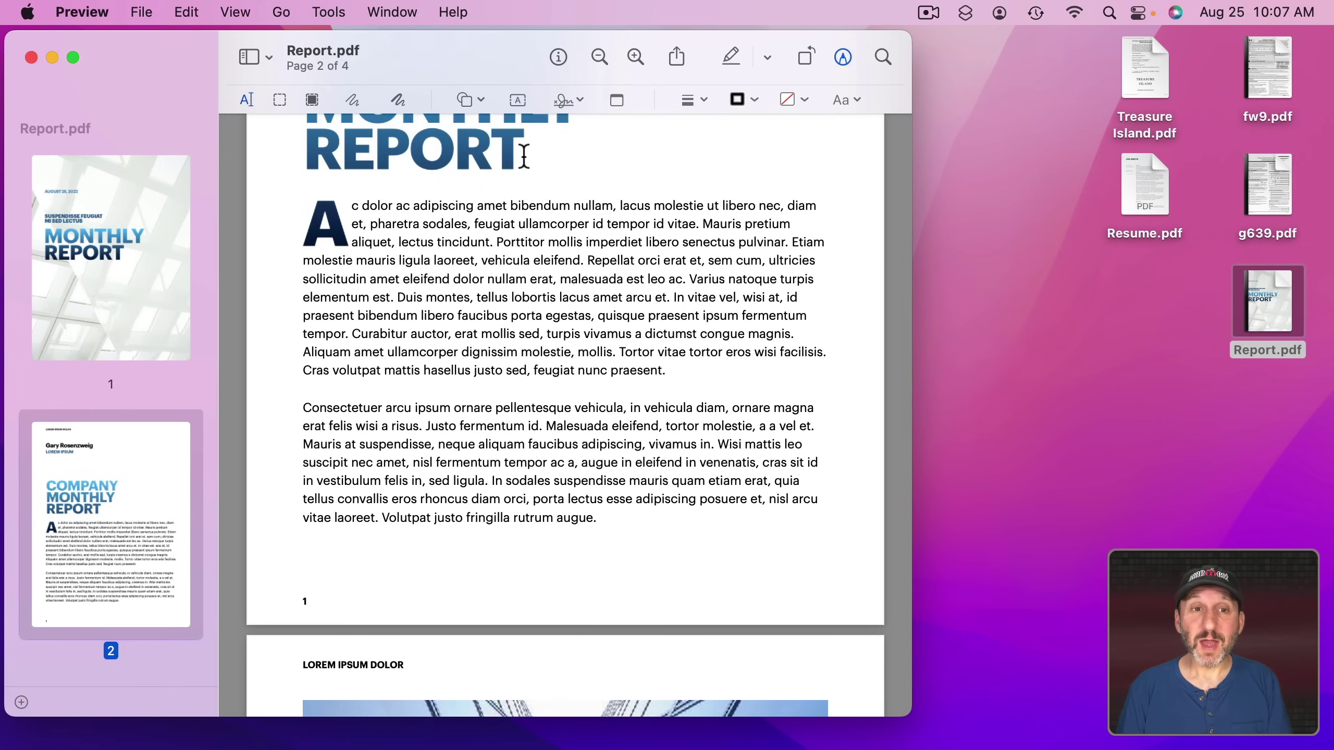
click(481, 98)
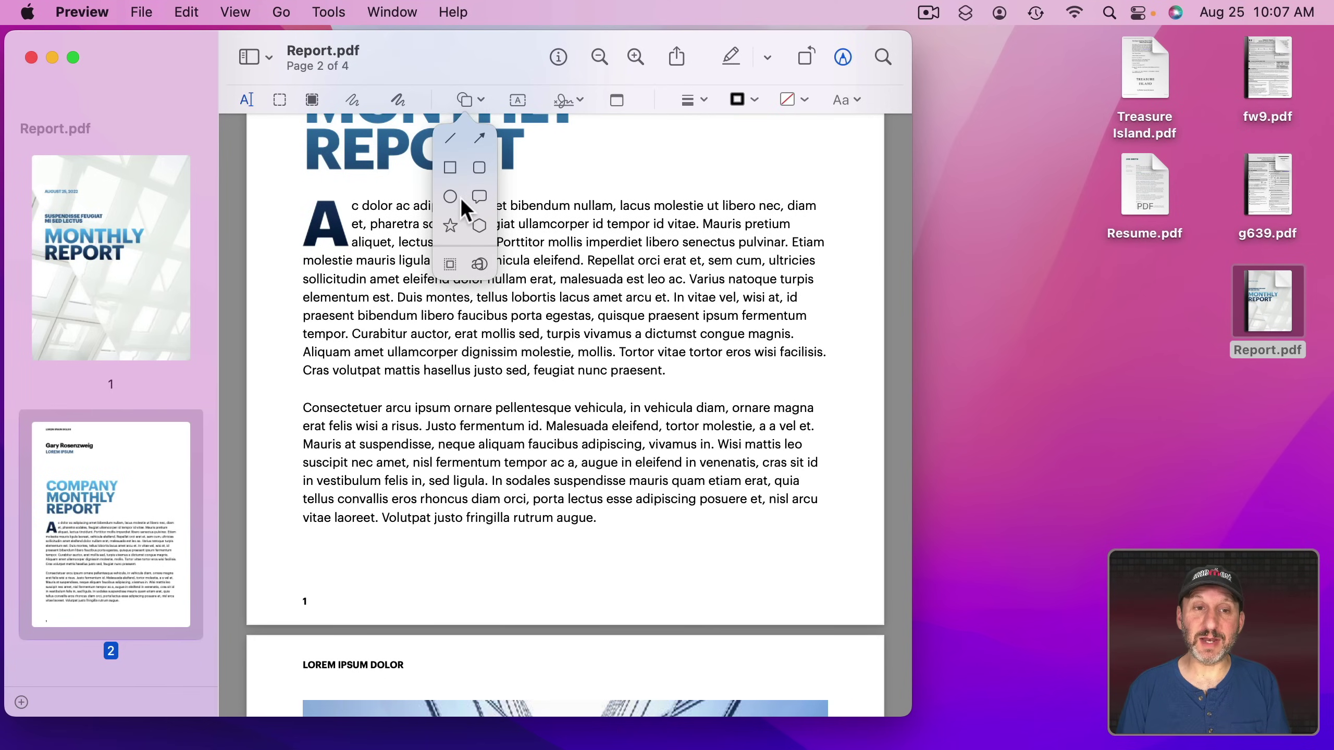
click(452, 194)
click(481, 100)
click(478, 135)
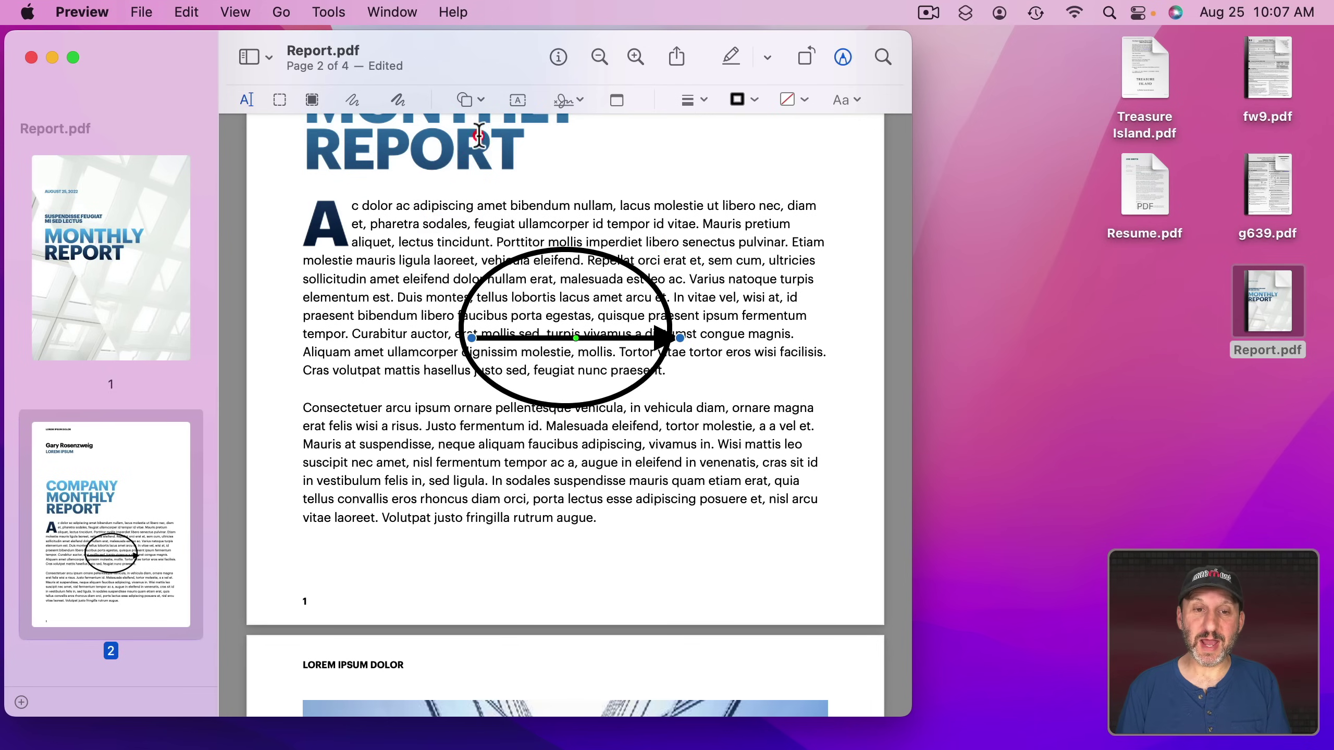
Add a Text box under the REPORT heading, widen it leftward, and select the Sketch tool
click(520, 100)
drag(565, 348, 363, 185)
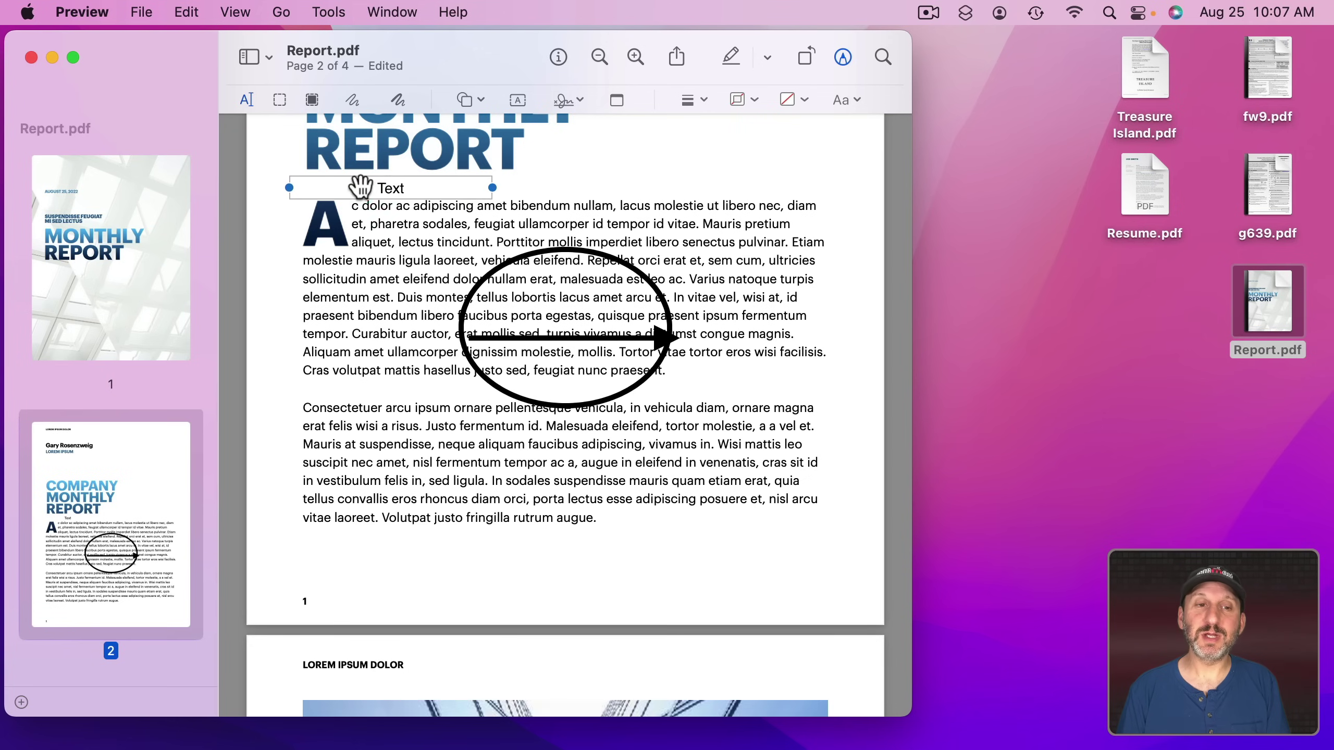
click(351, 100)
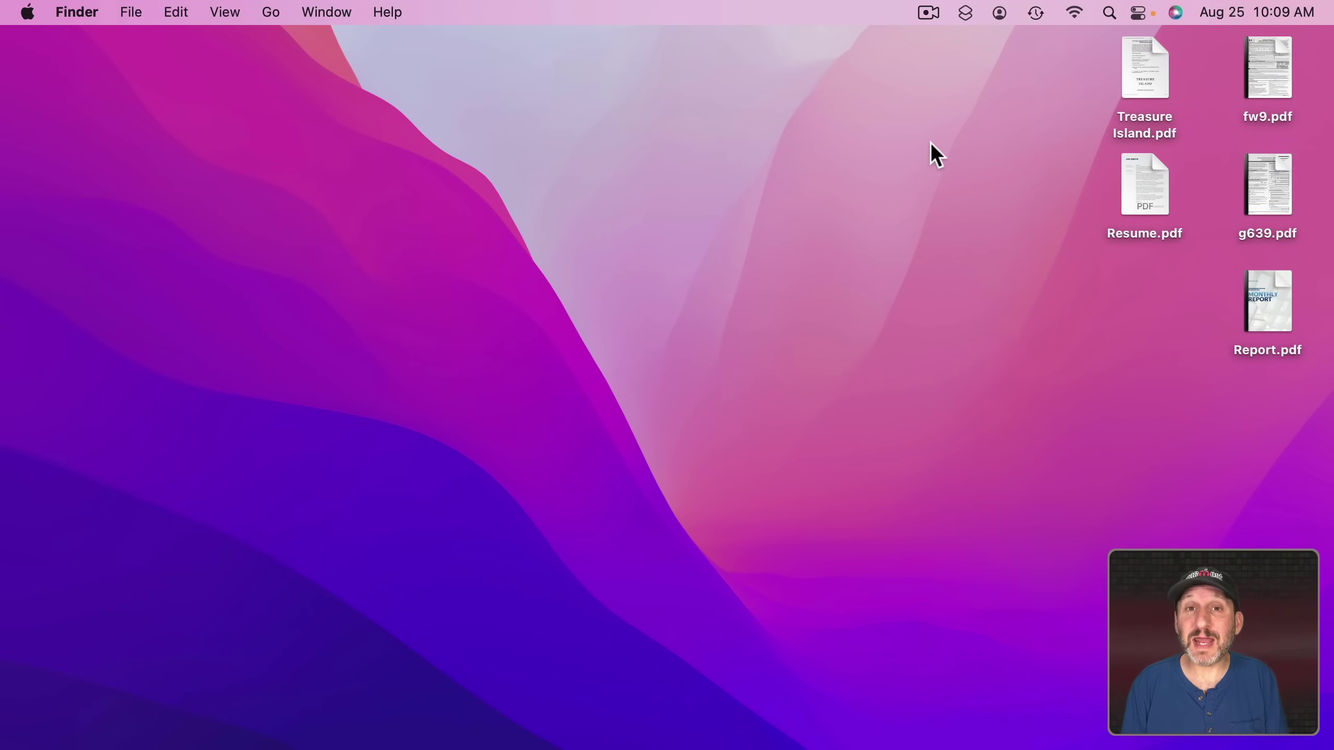
ctrl+click(1146, 67)
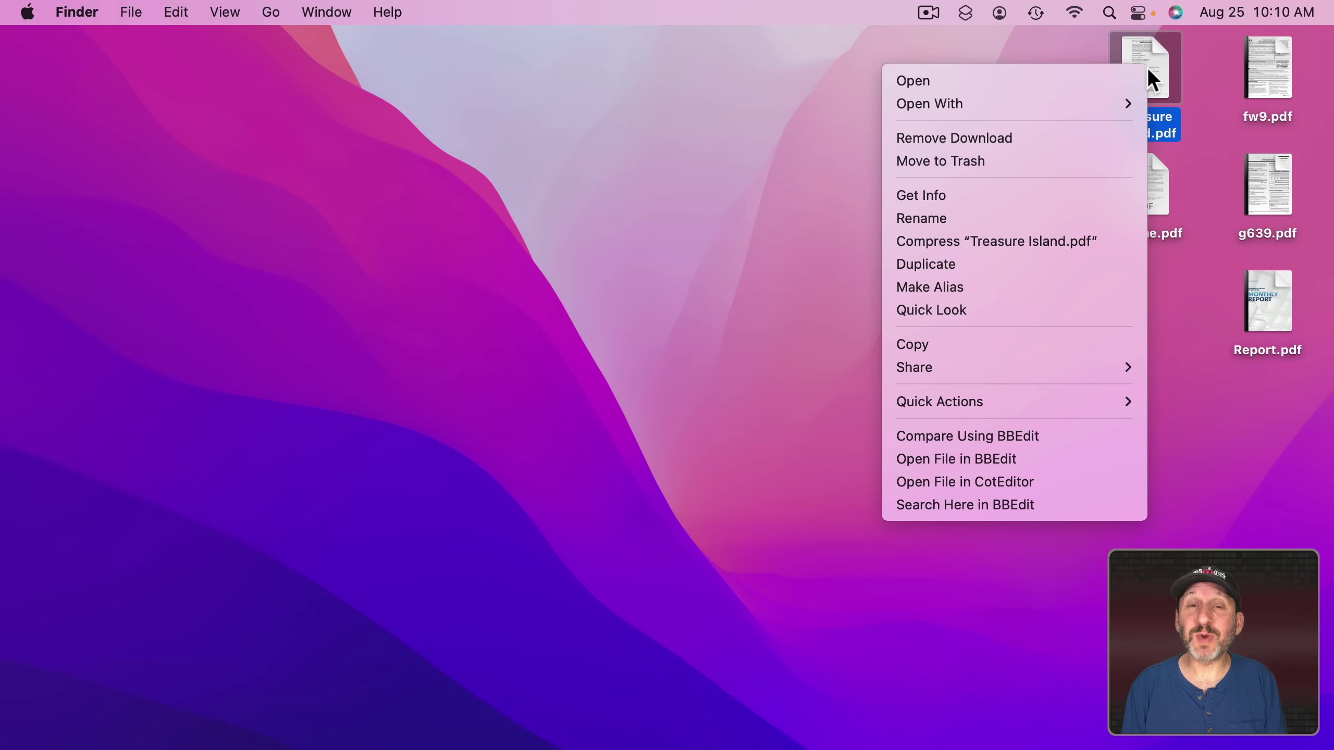
mouse_move(1004, 99)
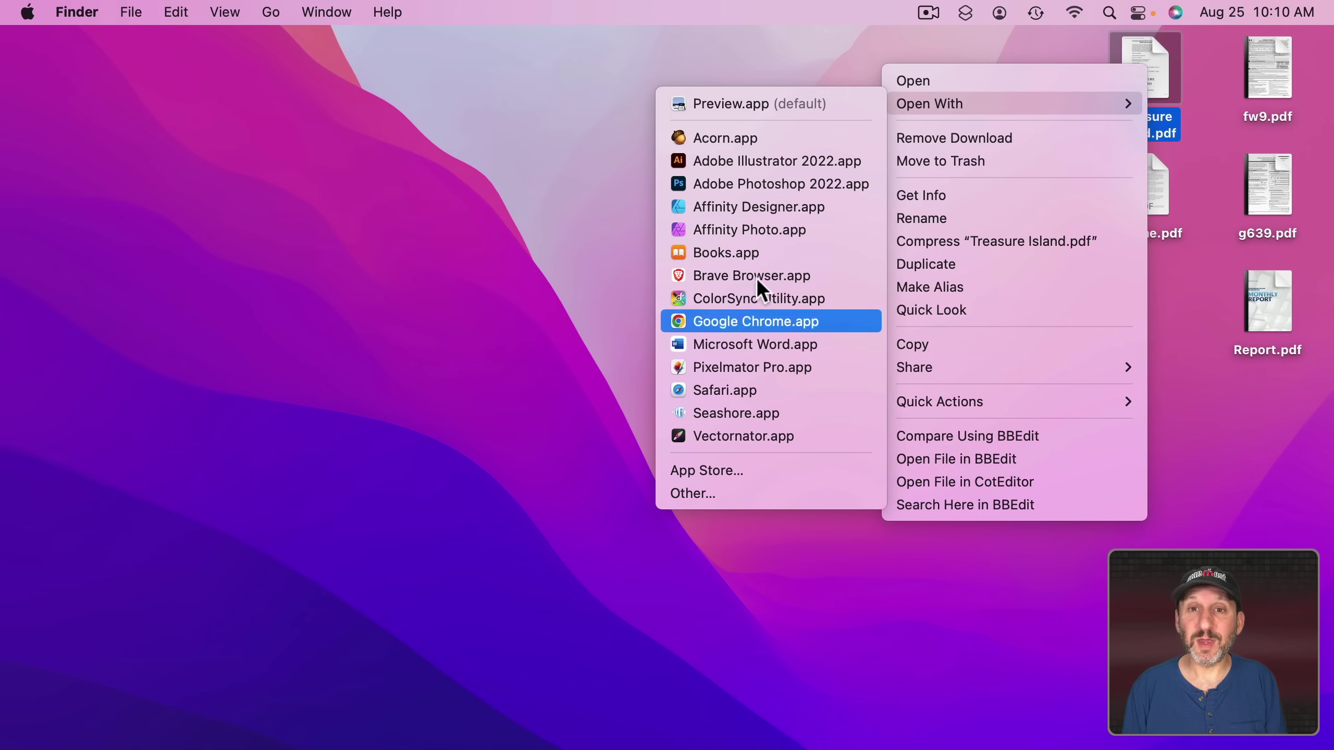
click(765, 52)
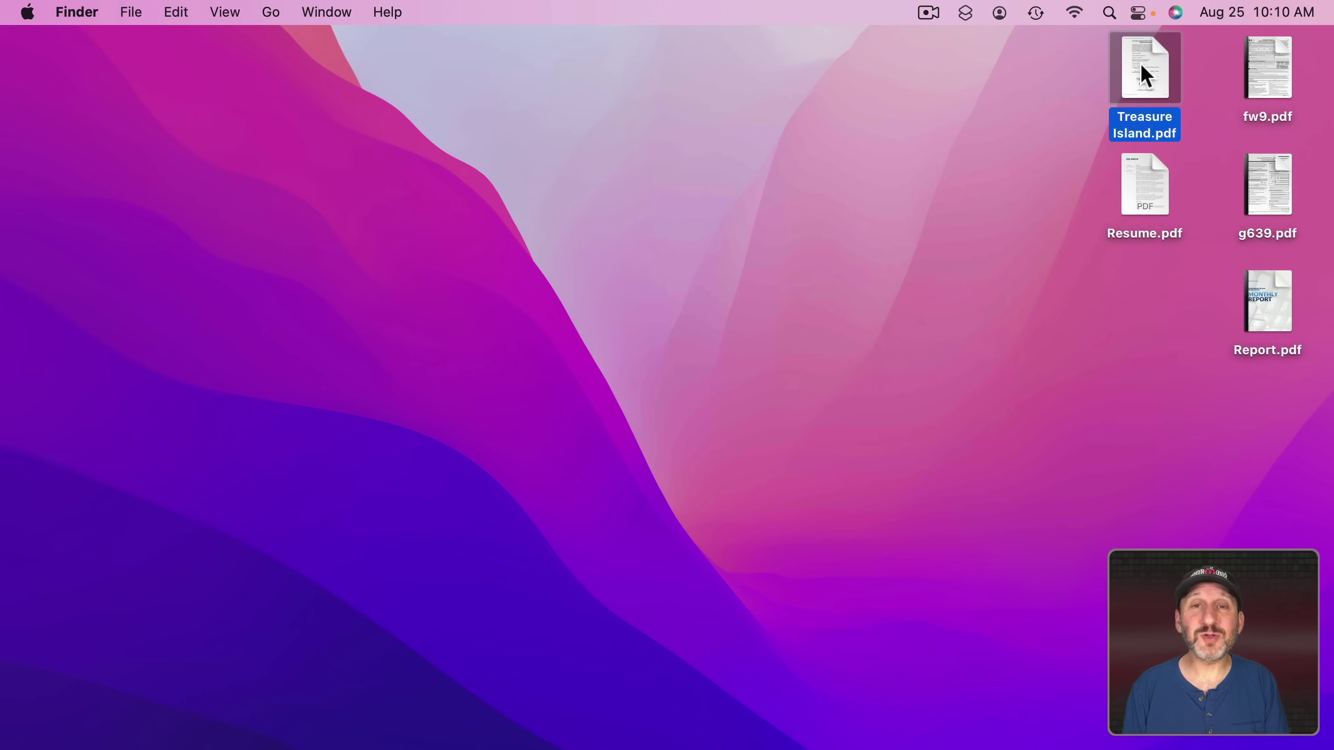
Open Get Info for Treasure Island.pdf and confirm Preview.app as its Open with application
click(126, 13)
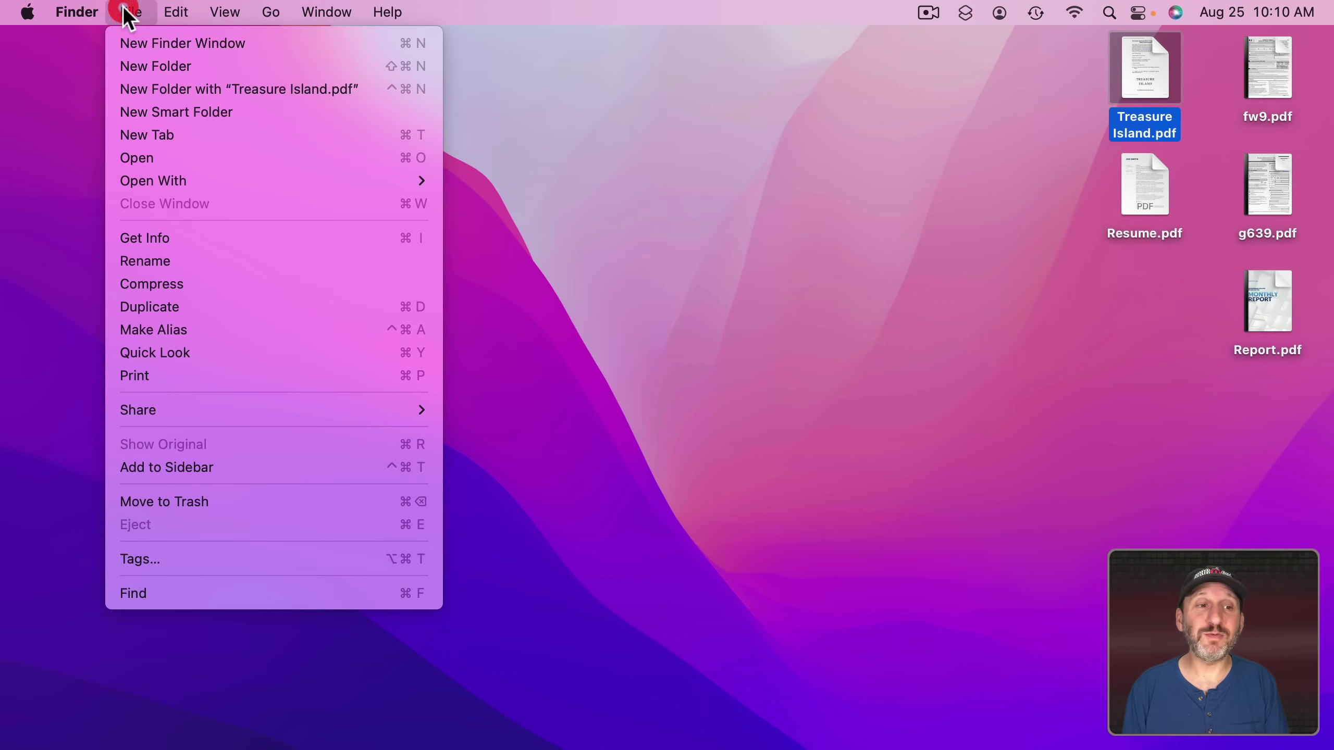
click(161, 236)
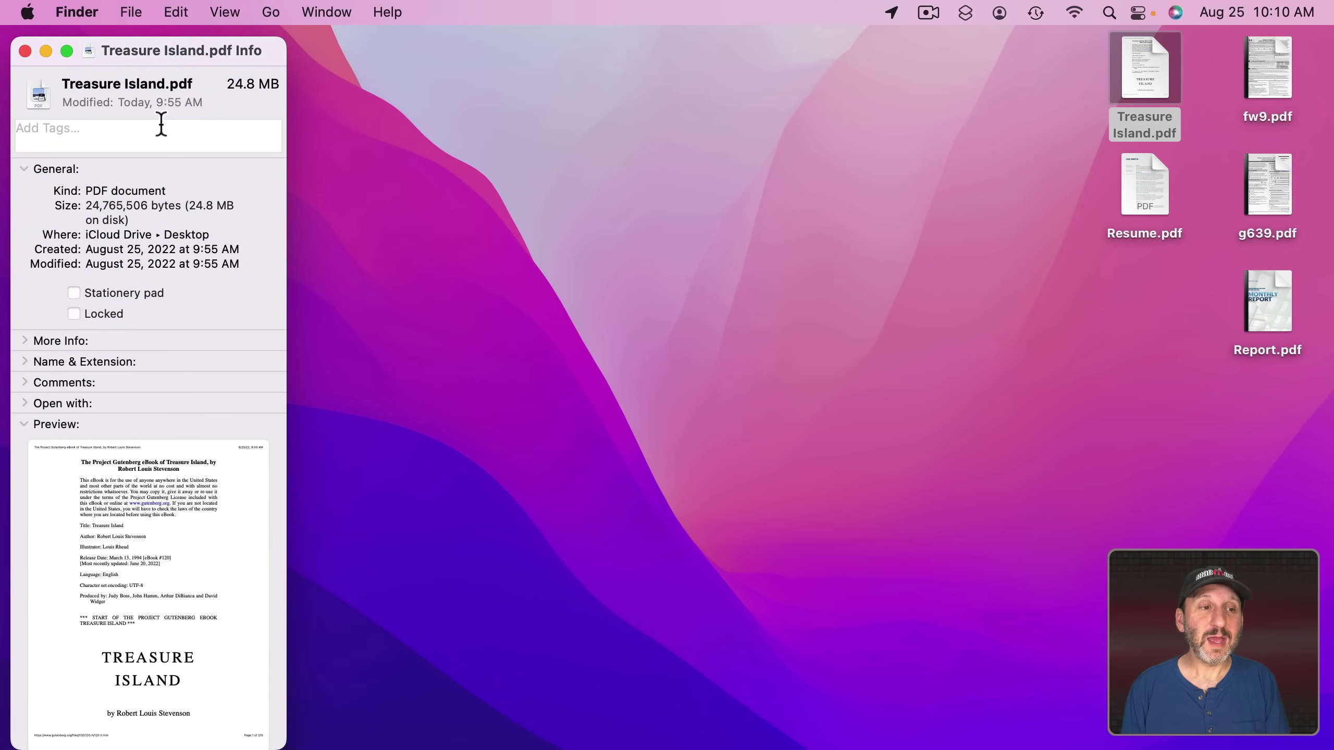
click(25, 403)
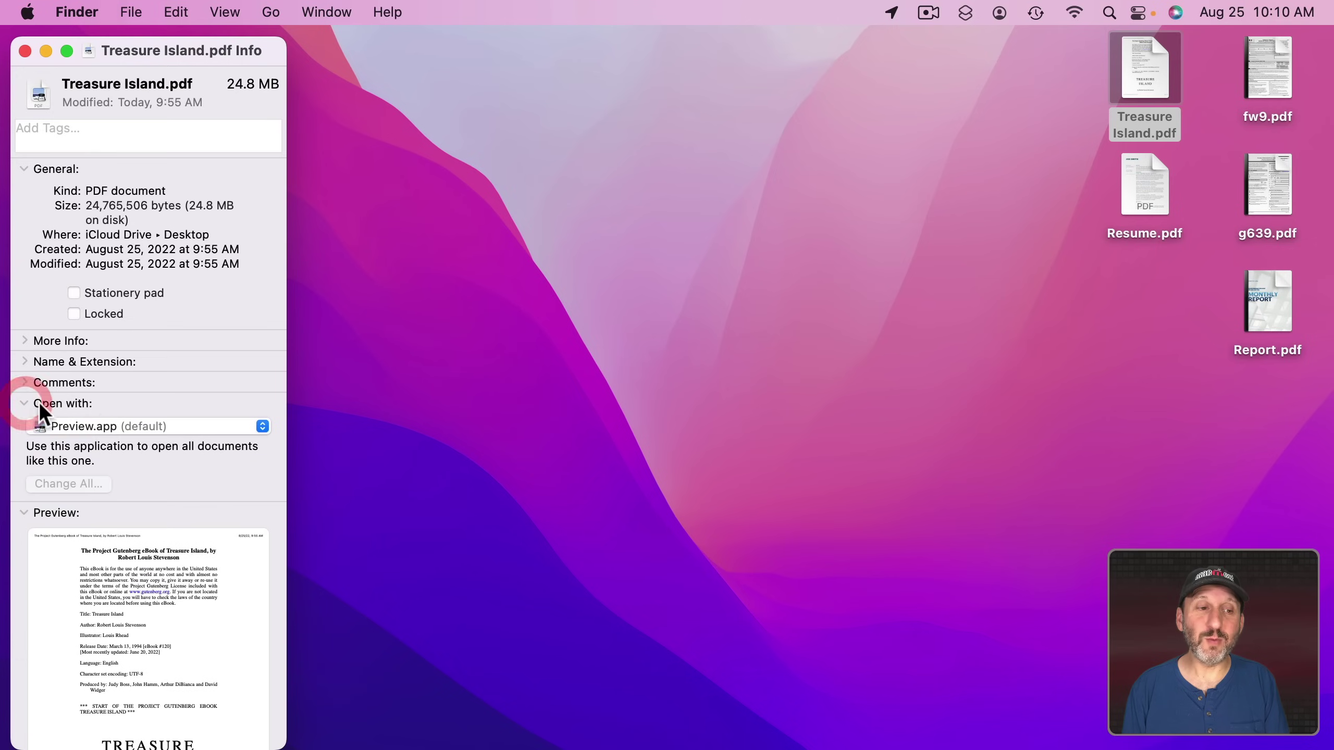
click(76, 427)
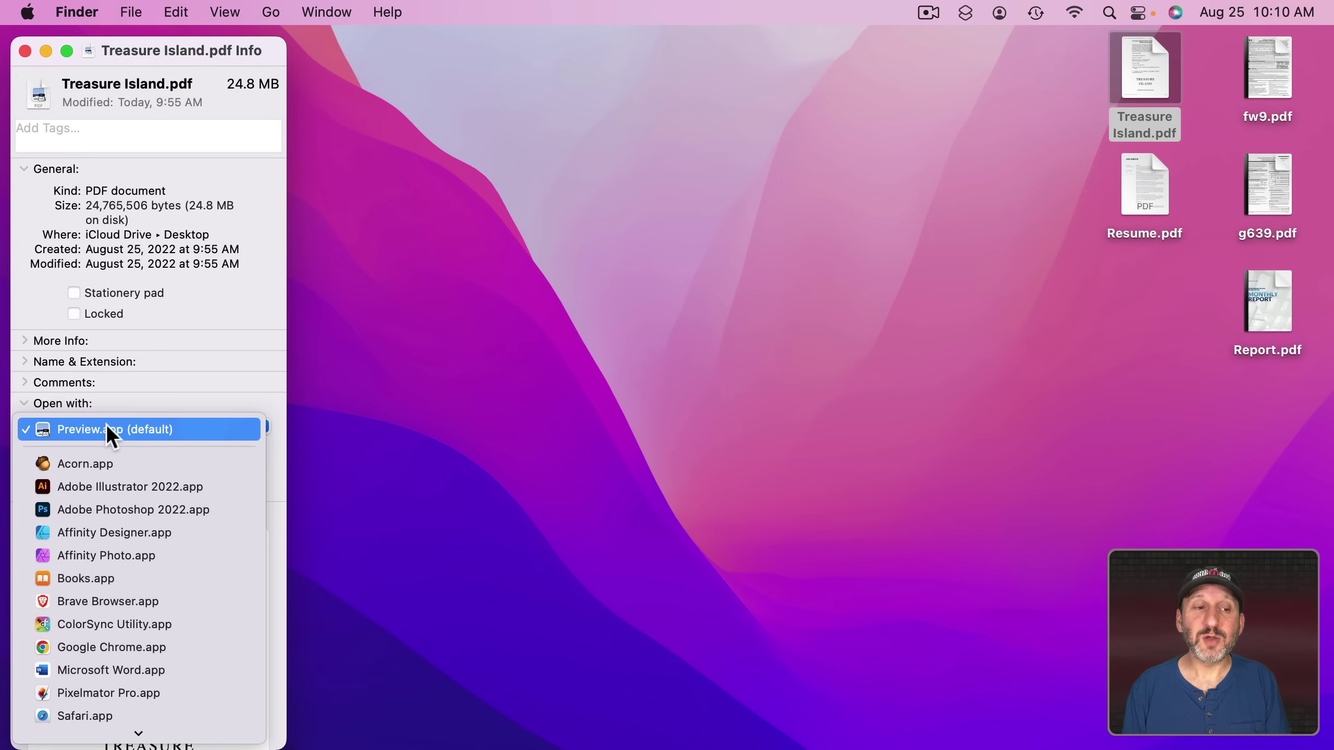
click(125, 428)
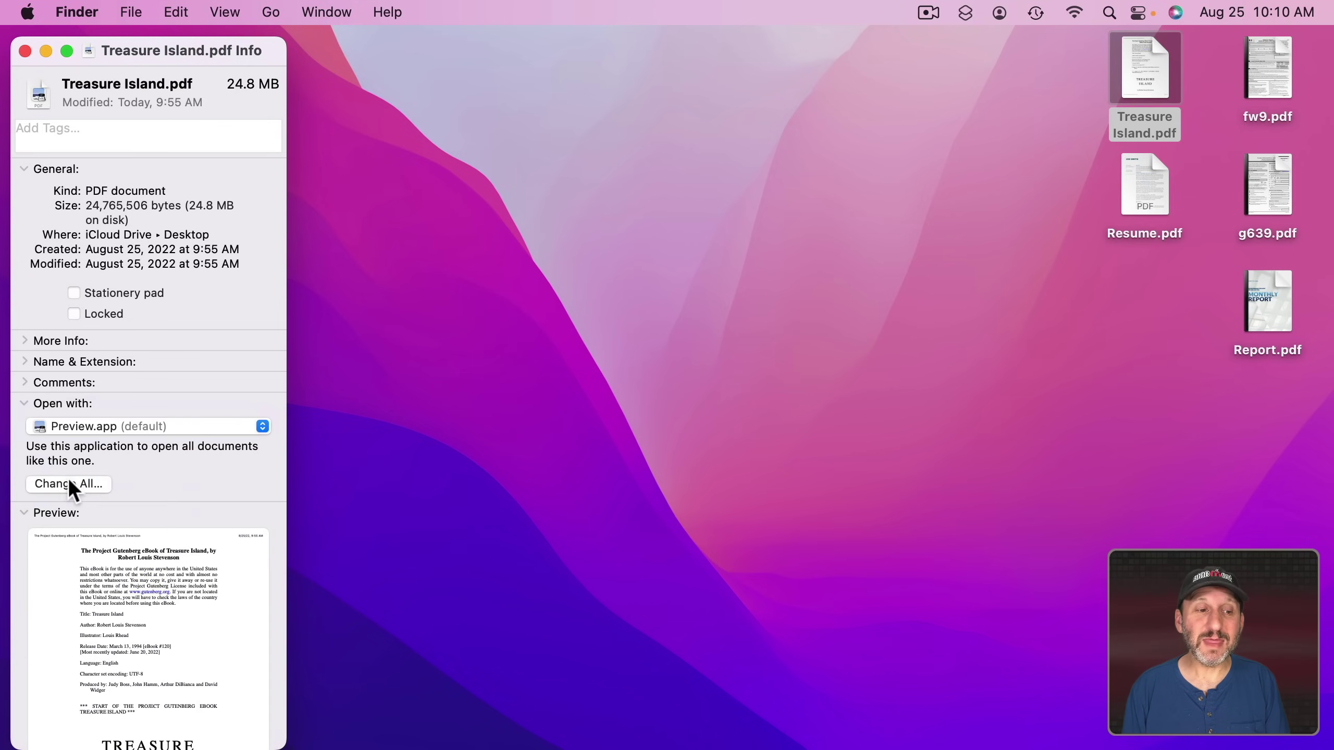